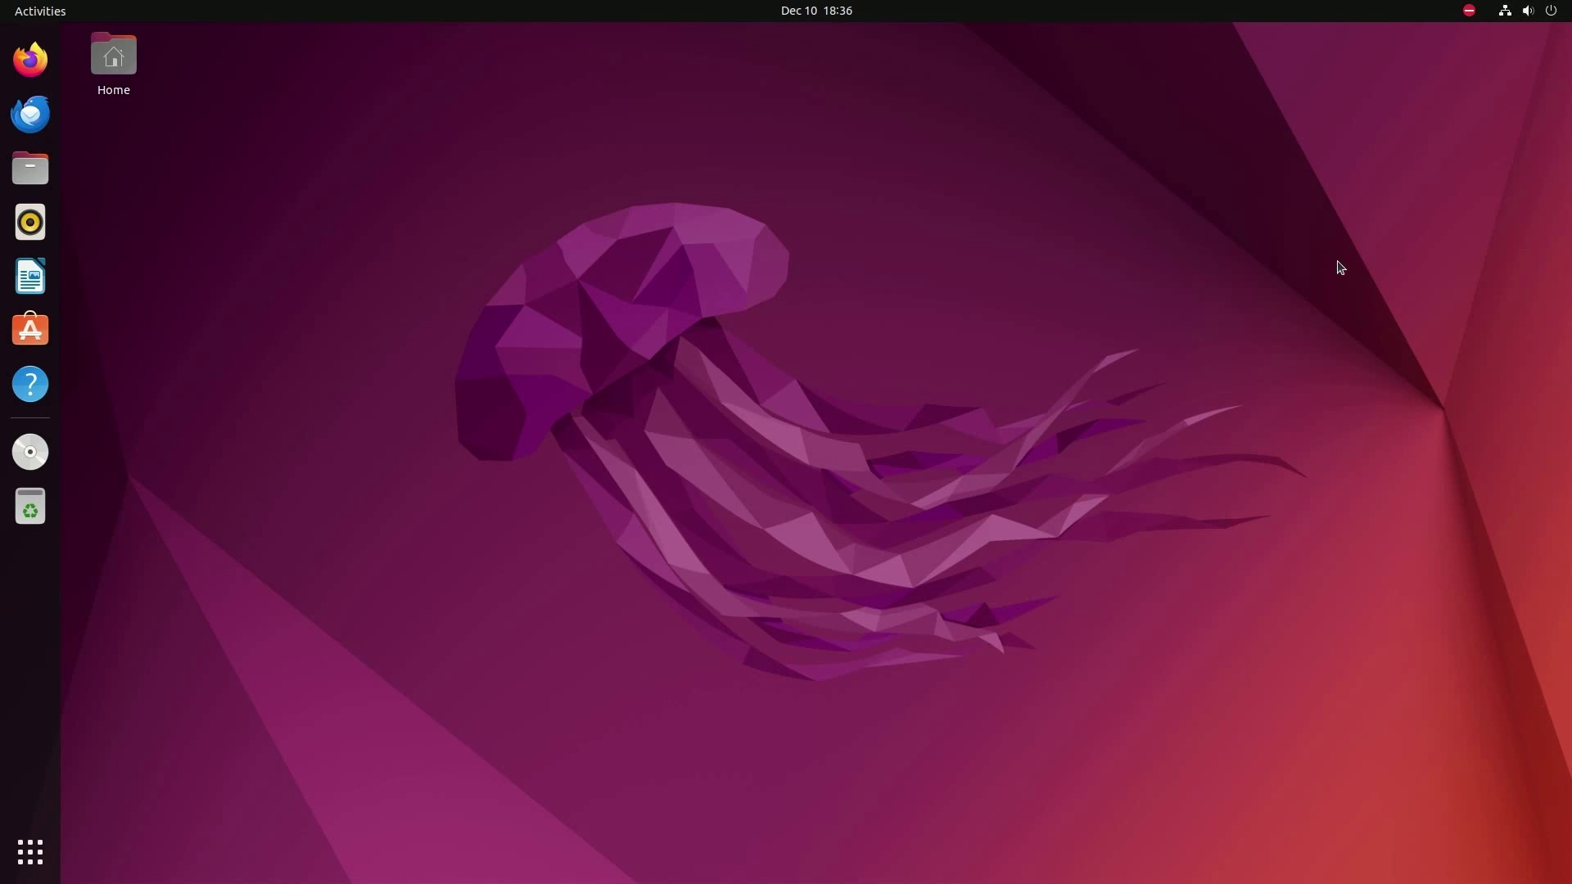
- Open the system menu in the top-right corner of the Ubuntu desktop
left_click(1540, 16)
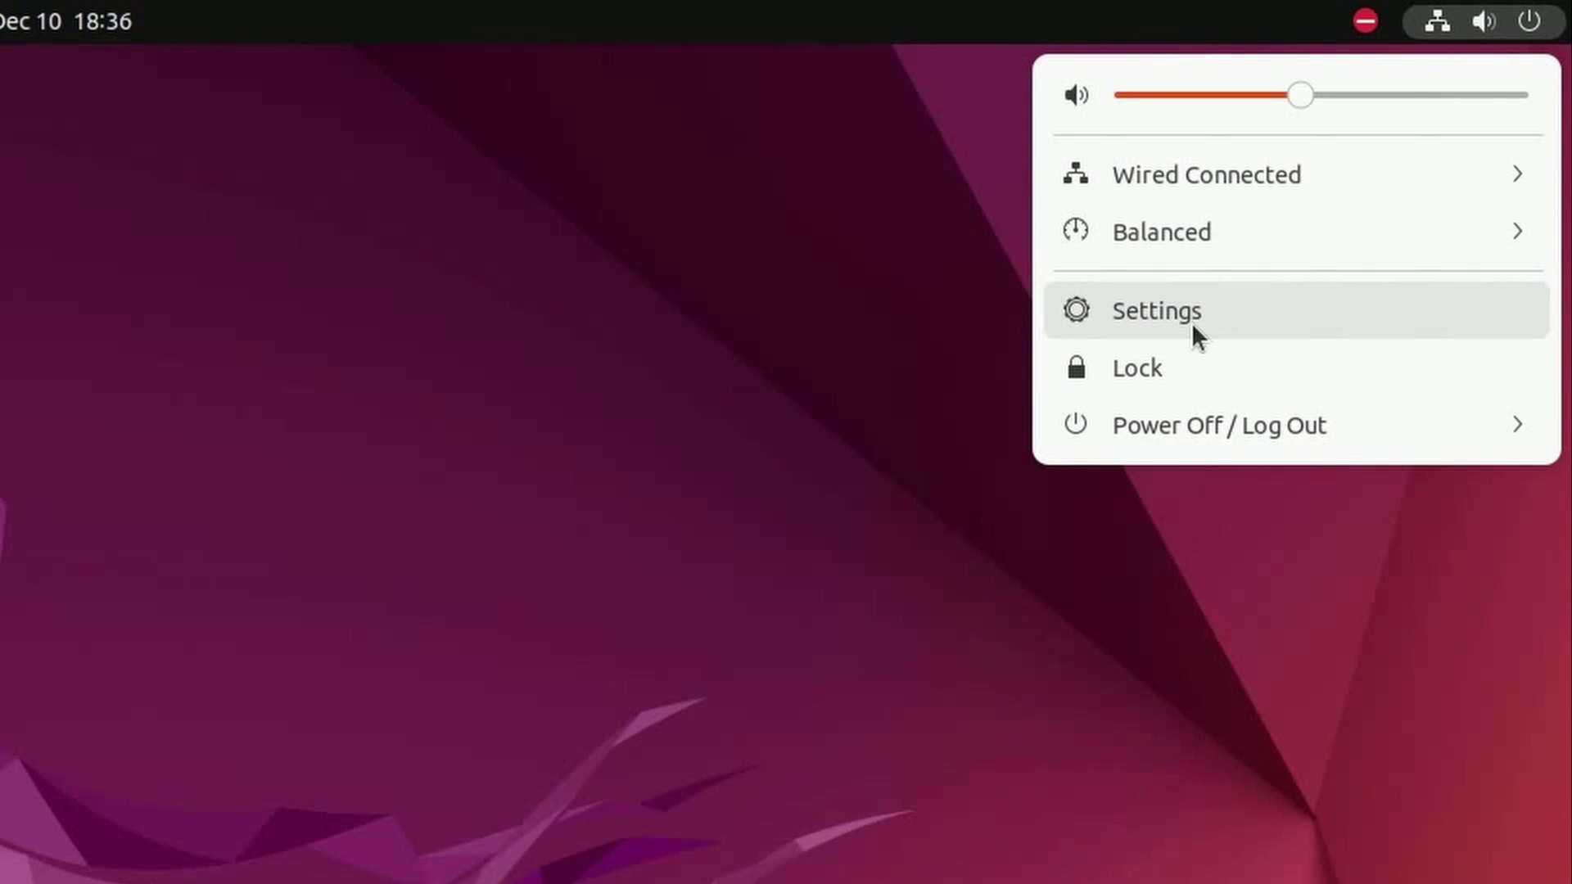
left_click(1191, 319)
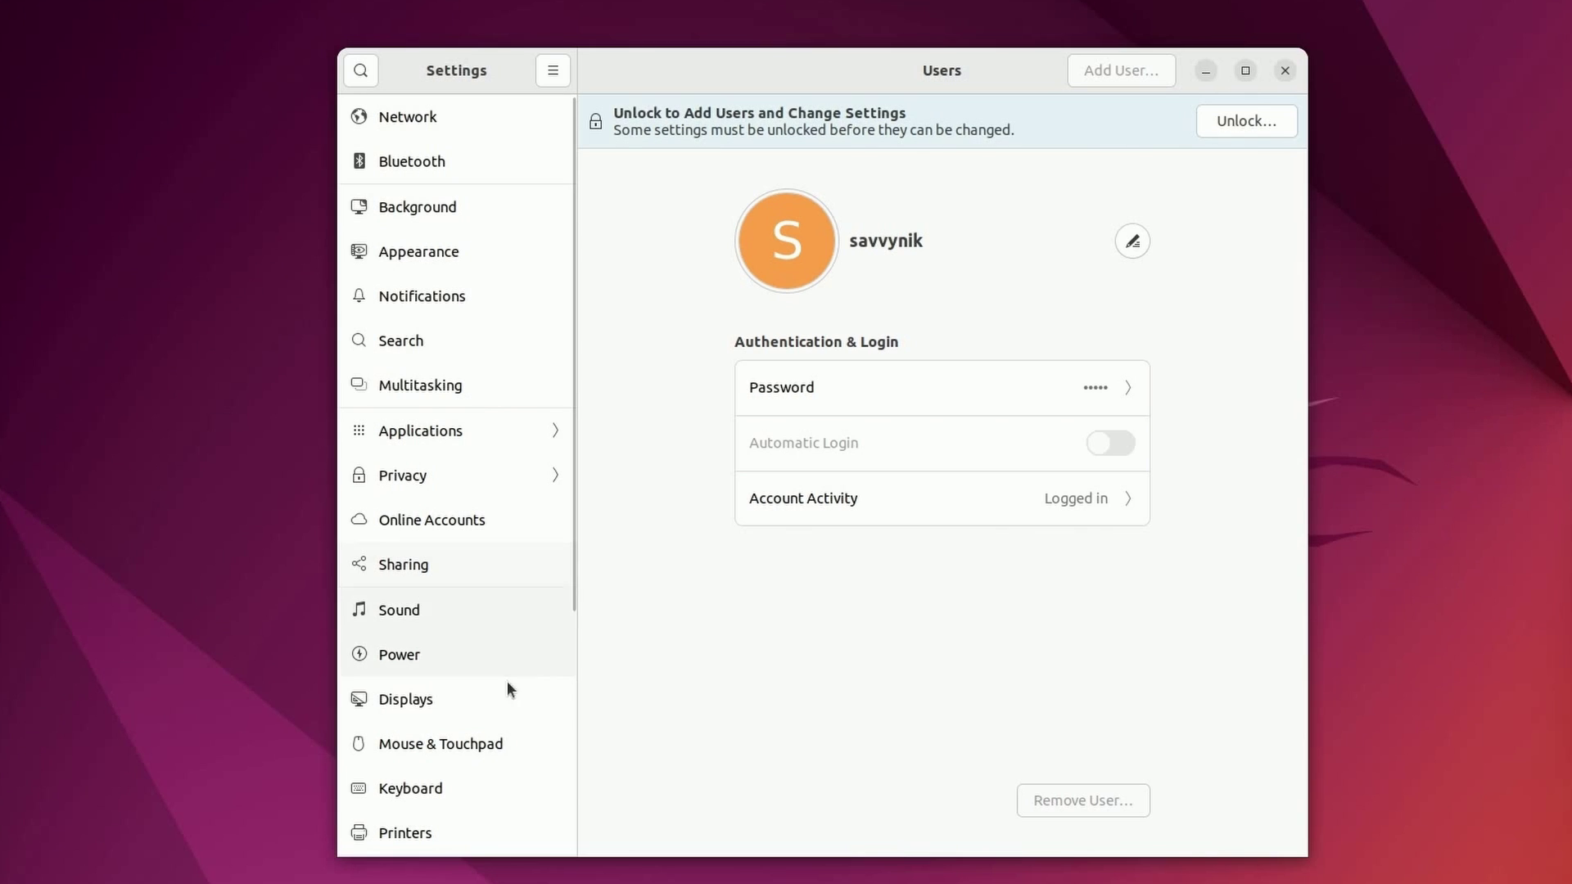
left_click_drag(609, 570, 571, 836)
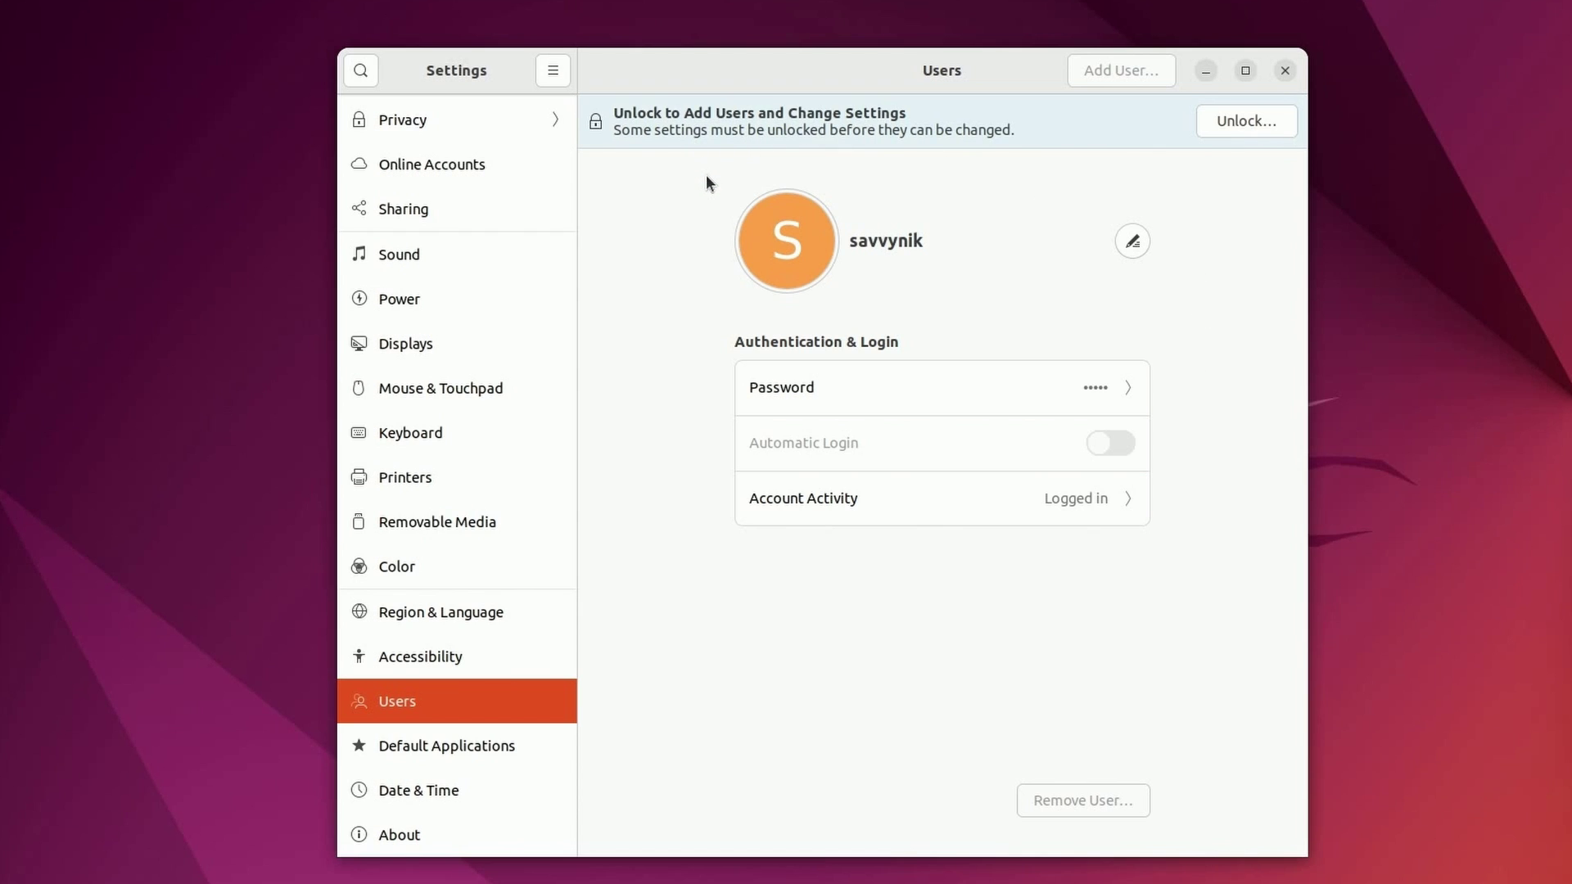
- Unlock the Users page by authenticating with the administrator password
left_click(1240, 126)
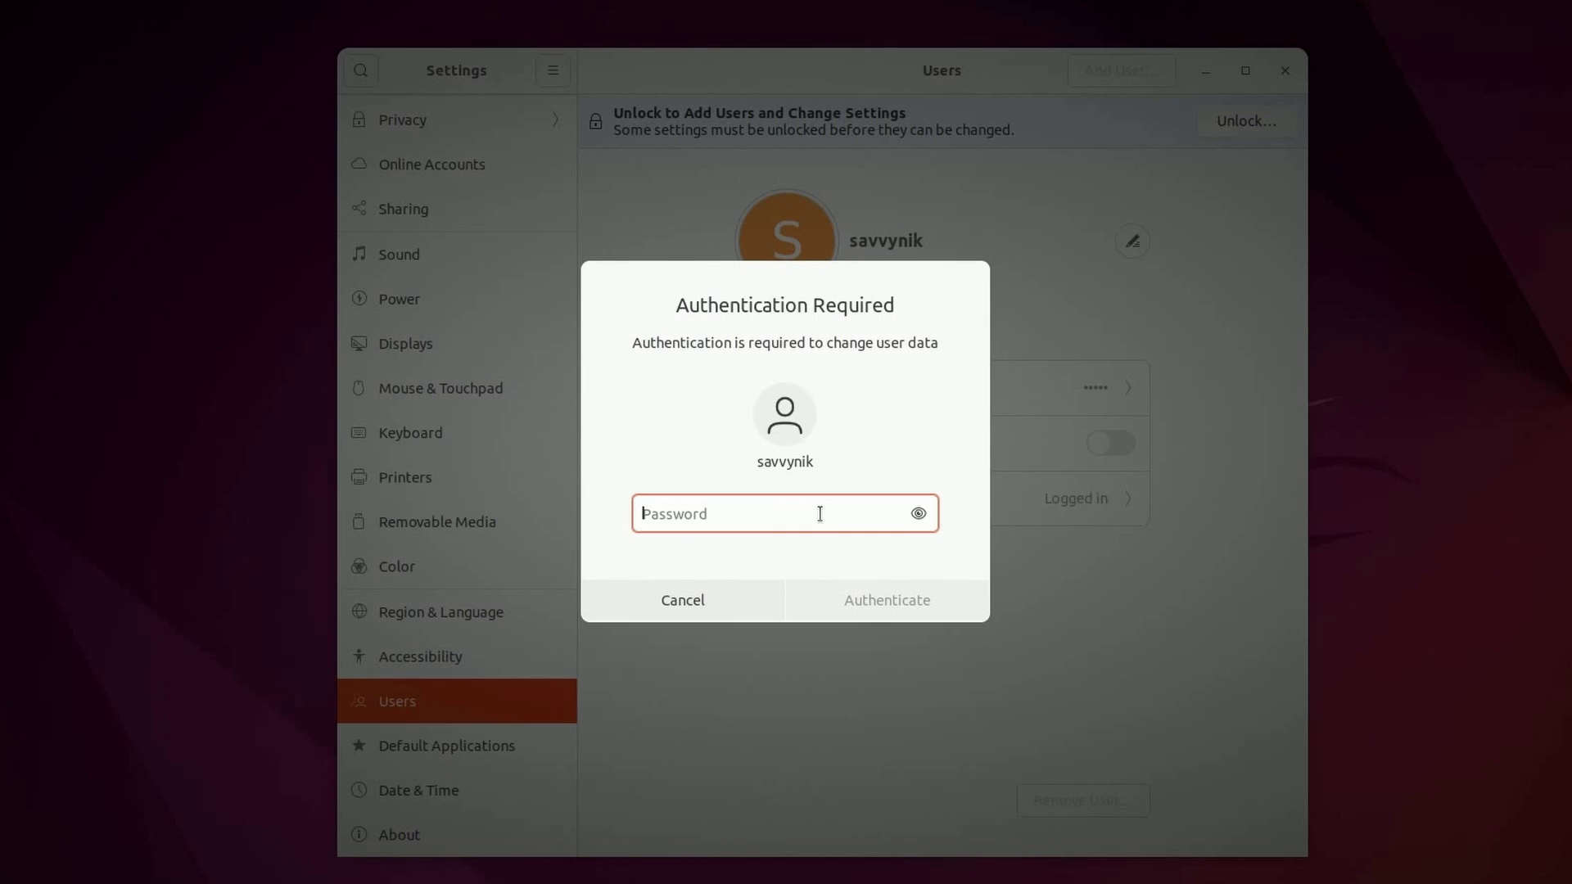
type("********")
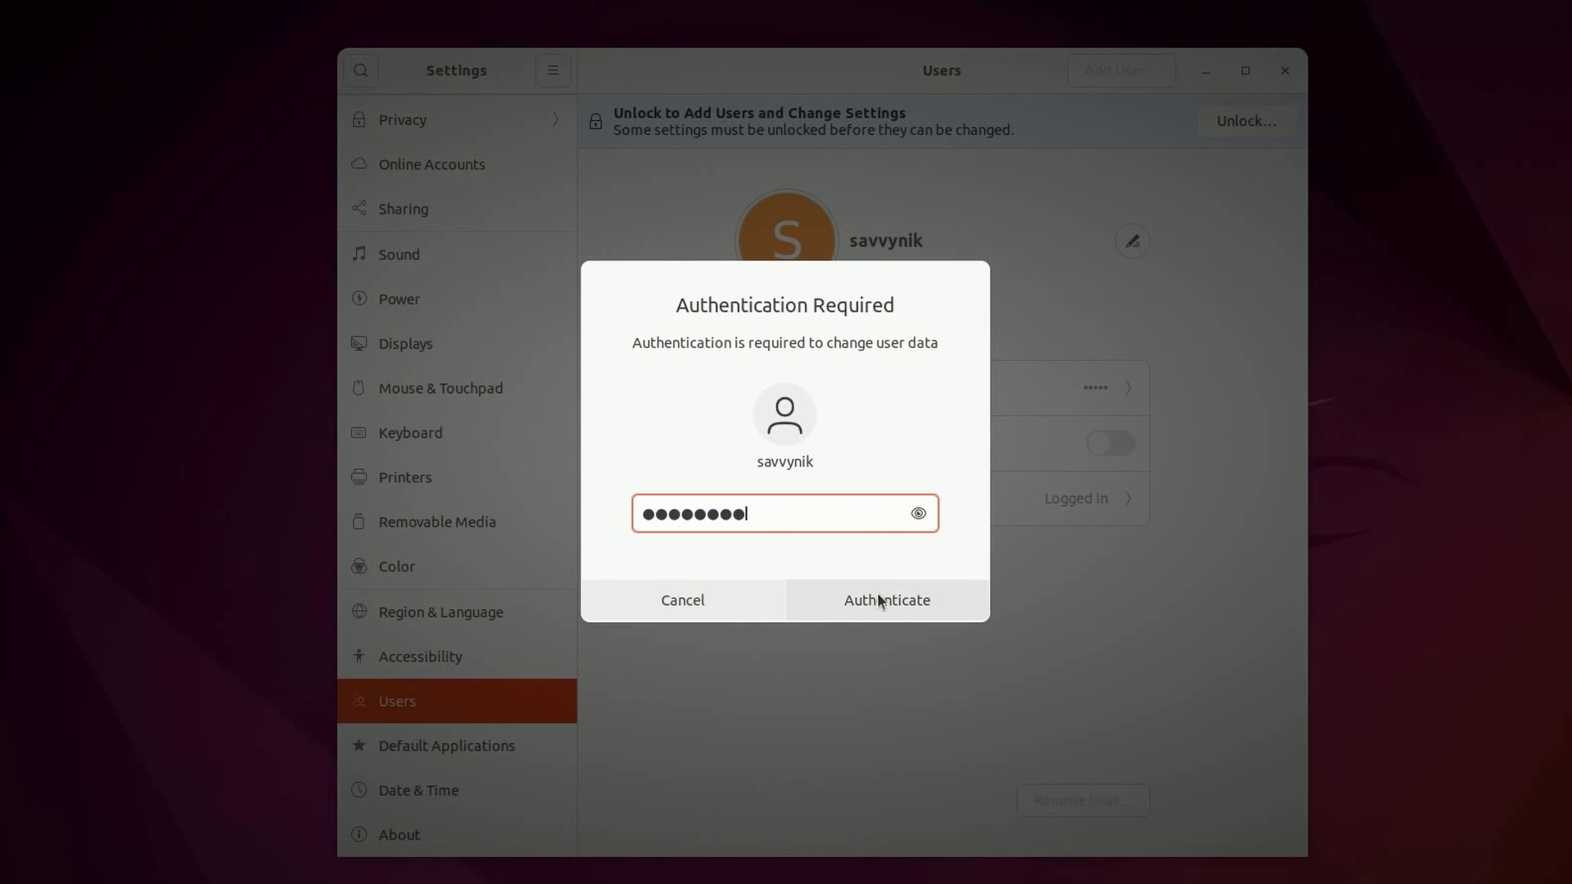
left_click(880, 600)
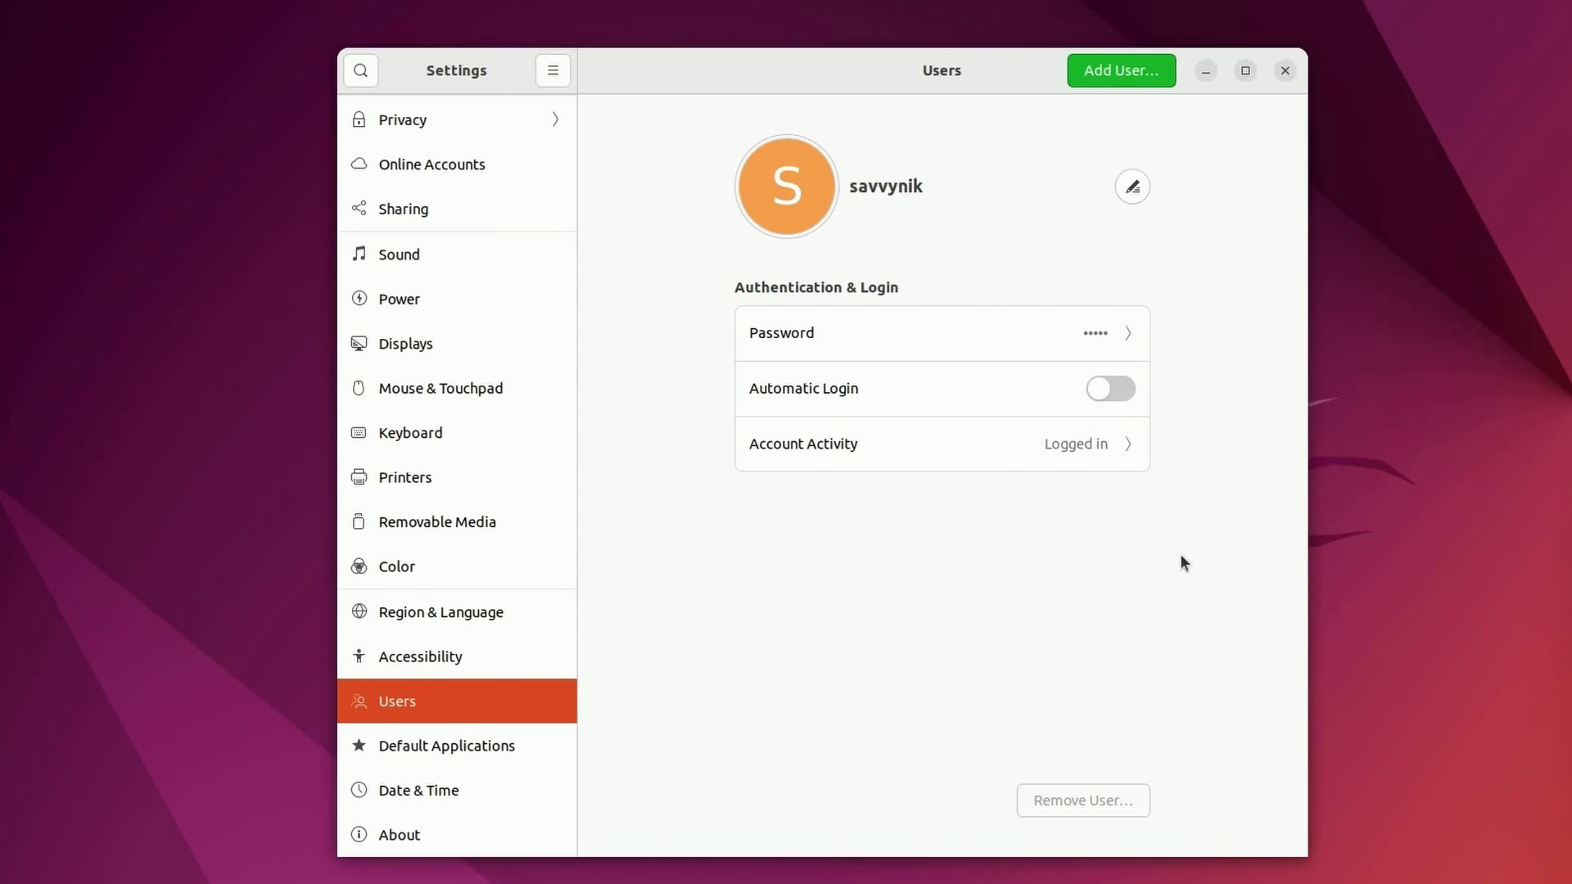
- Start a new user, entering the full name and changing the username to savvynik2
mouse_move(0, 0)
left_click(1112, 76)
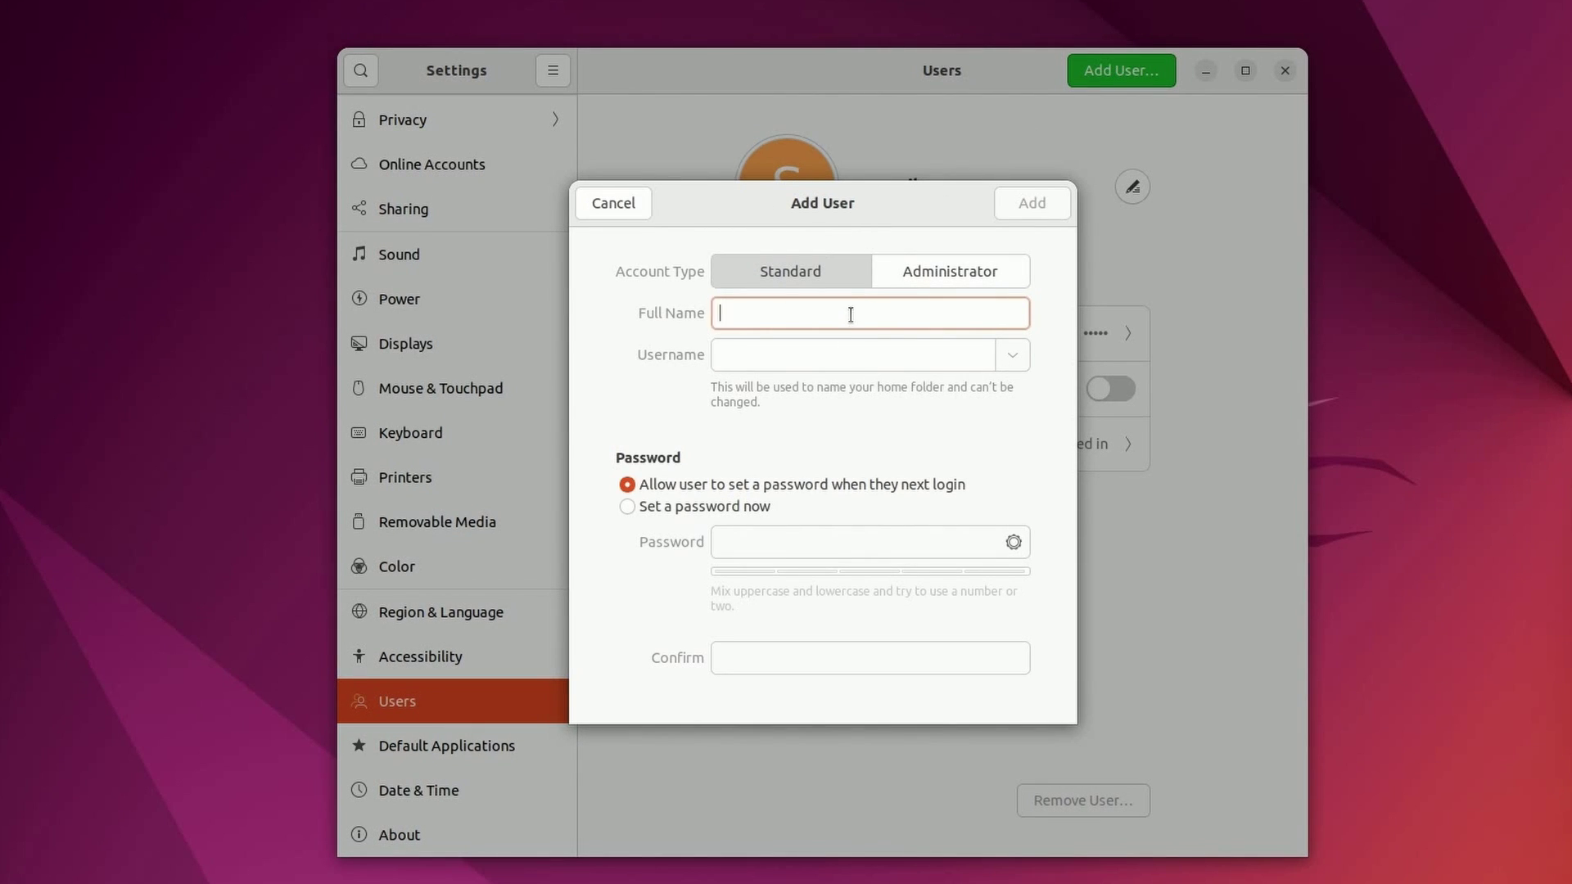
type("savvynik")
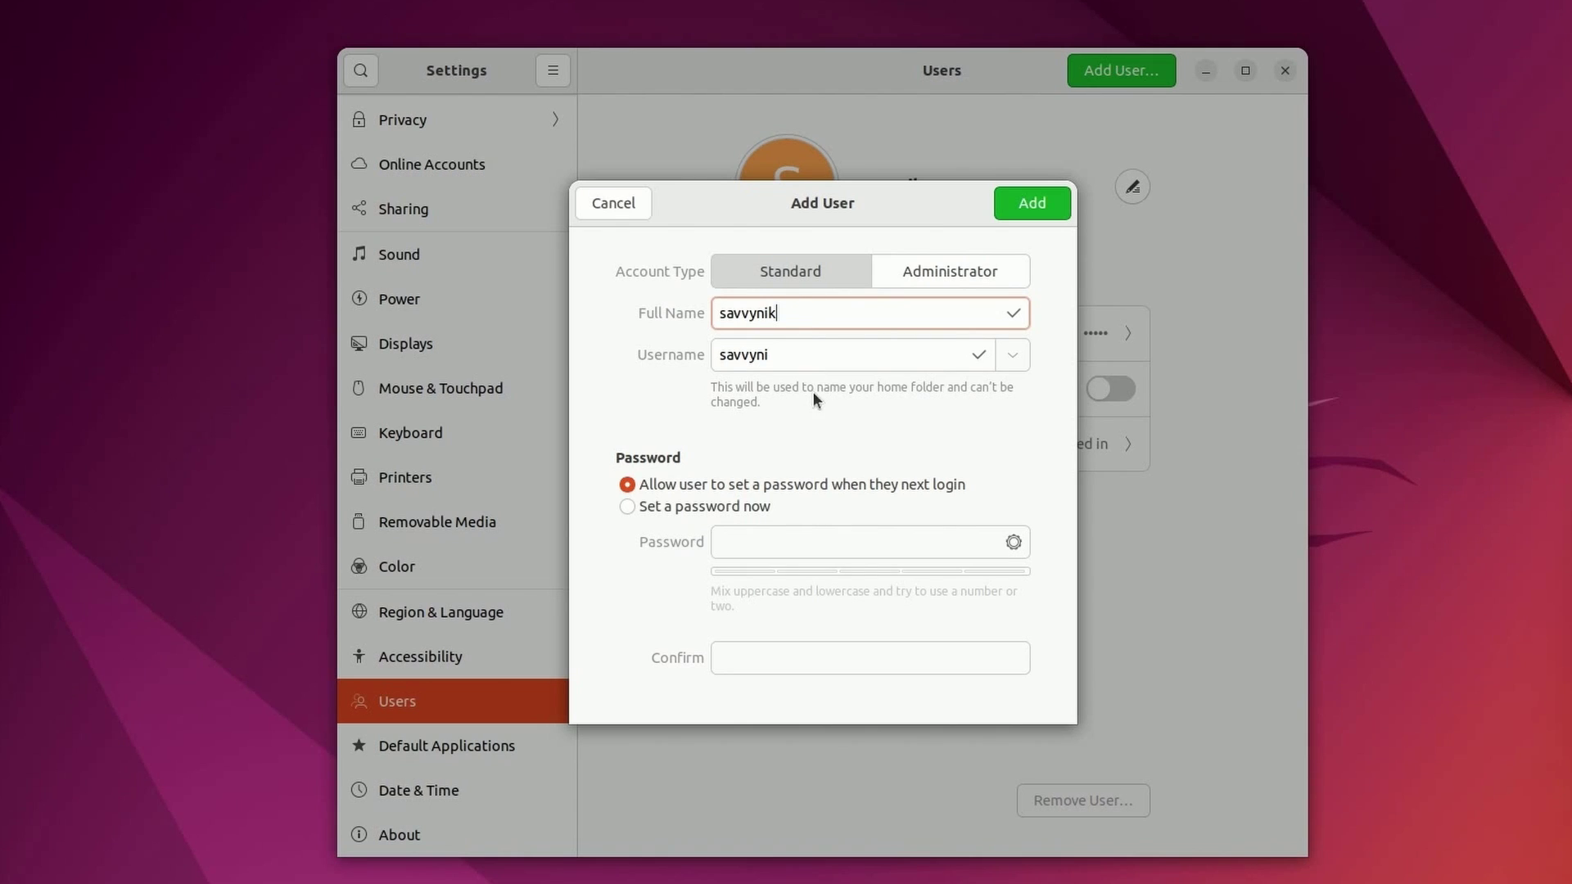
left_click(862, 357)
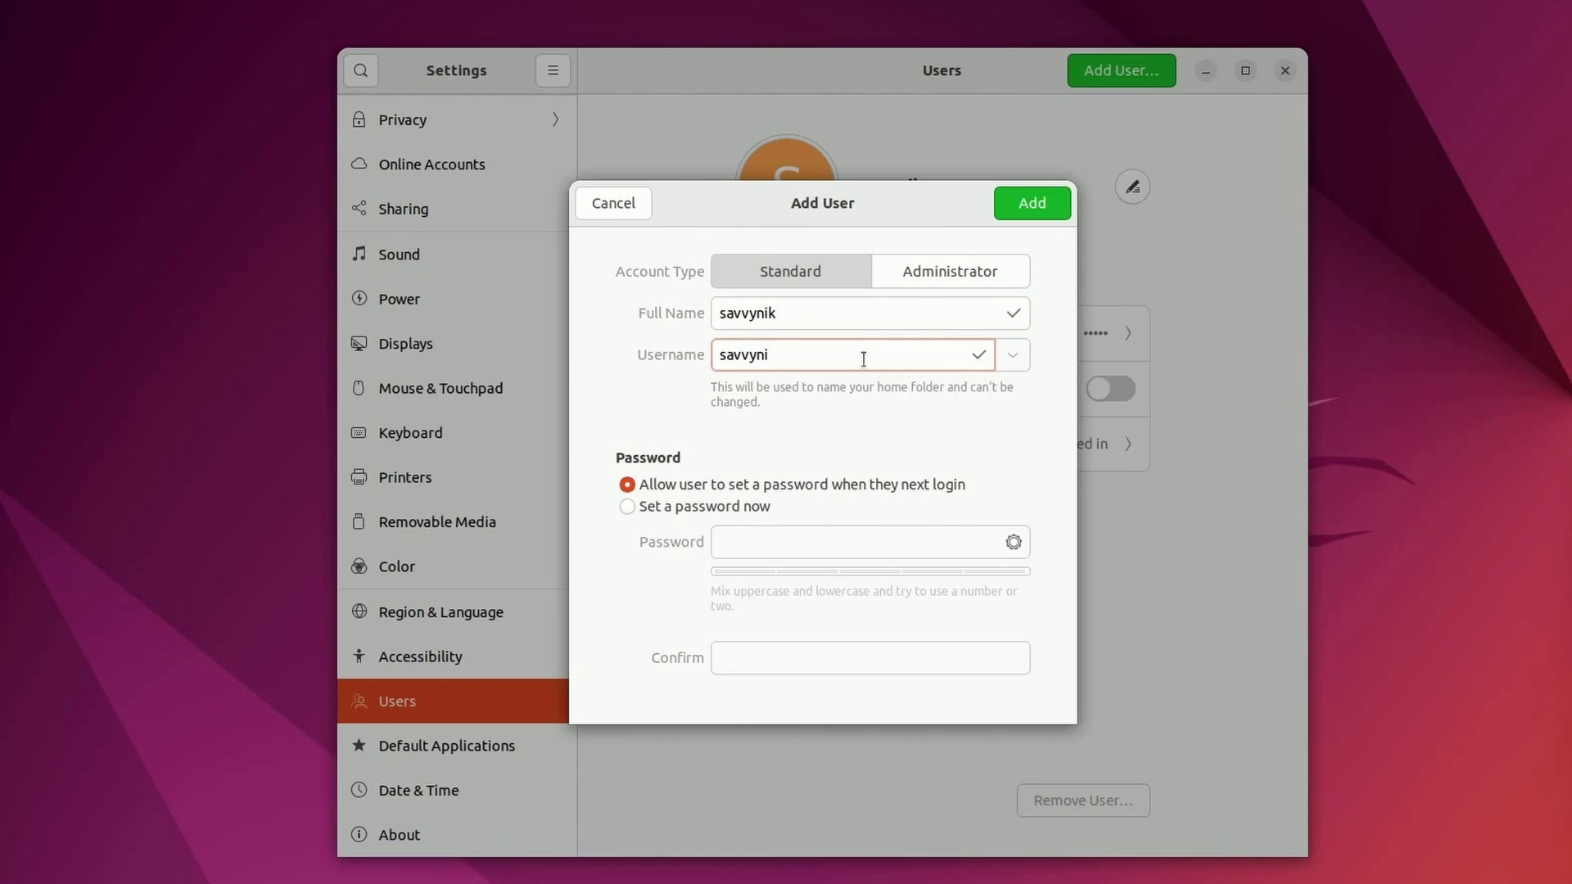
type("k2")
- Choose 'Set a password now' and enter and confirm the new user's password
left_click(652, 506)
left_click(797, 538)
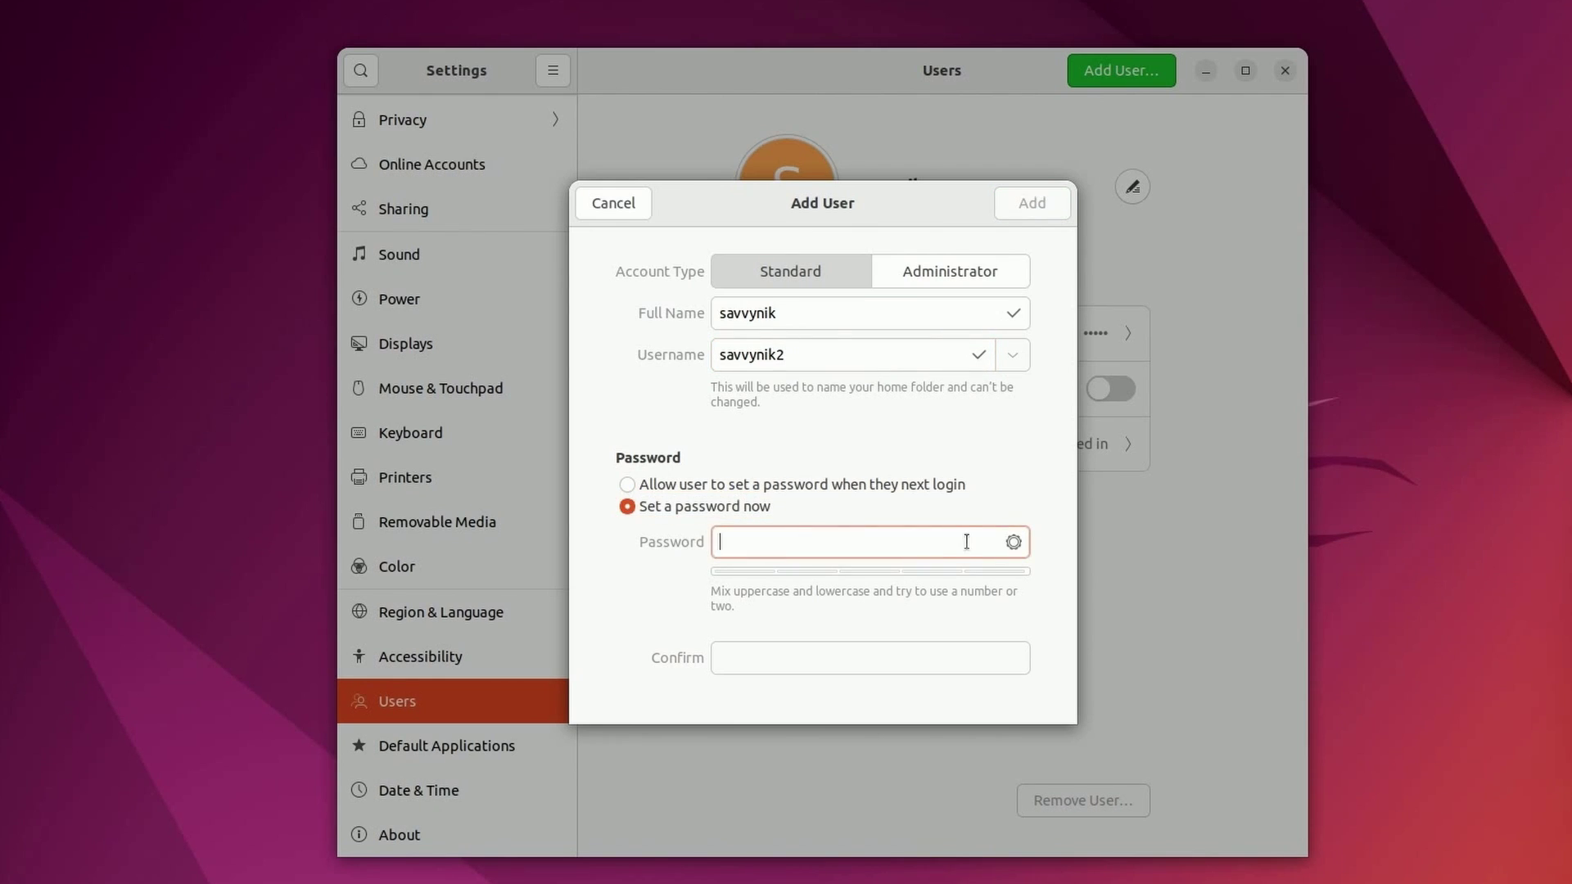
type("12345678910")
key("Tab")
type("12345678910")
key("Tab")
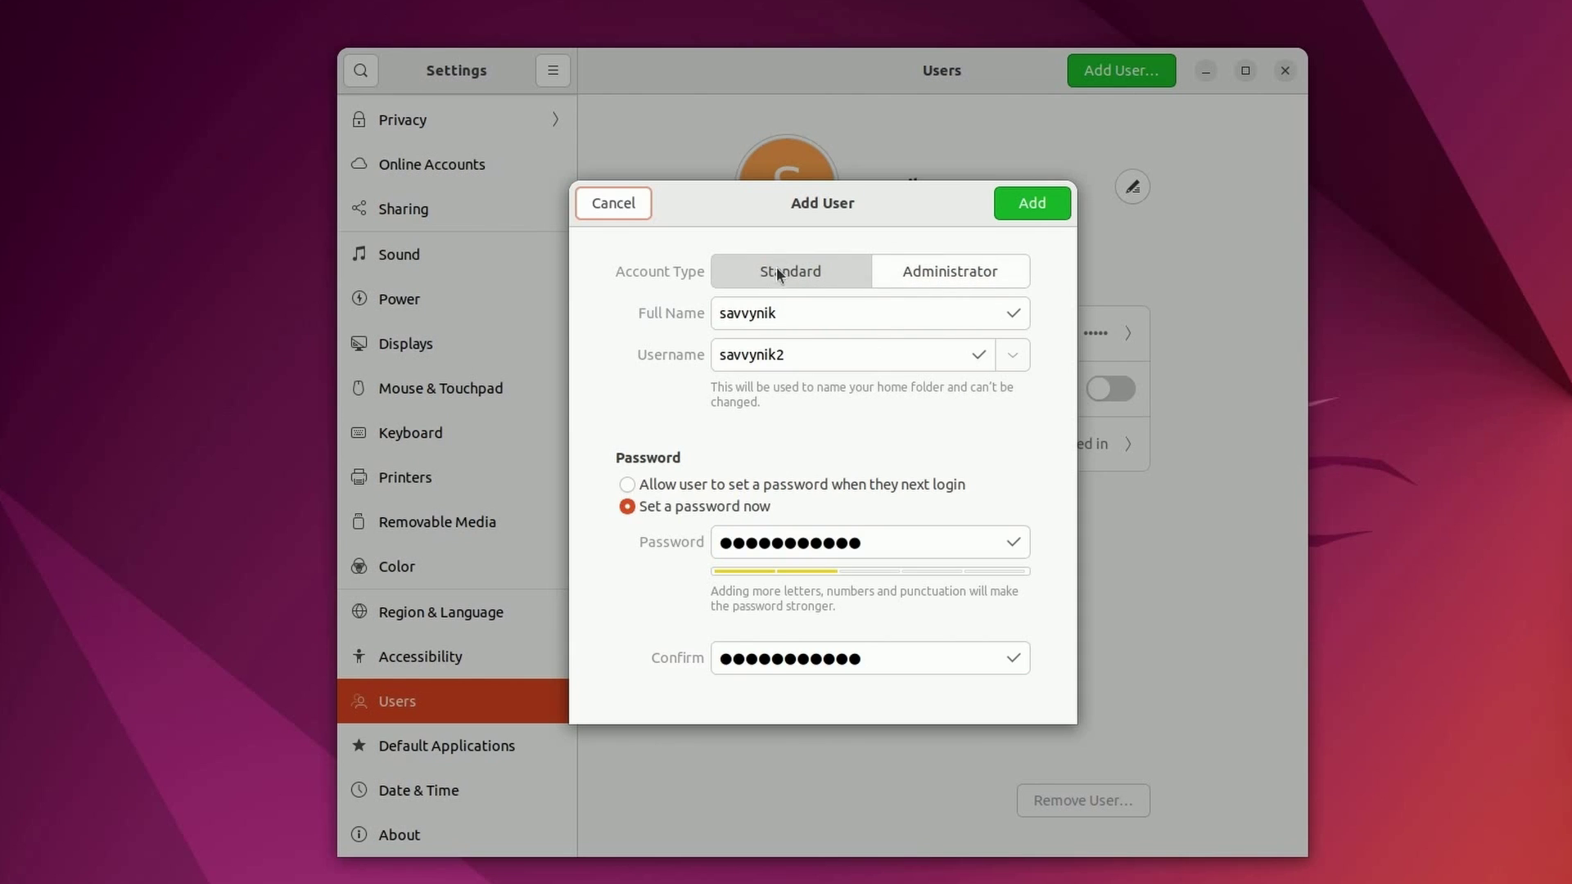
left_click(938, 275)
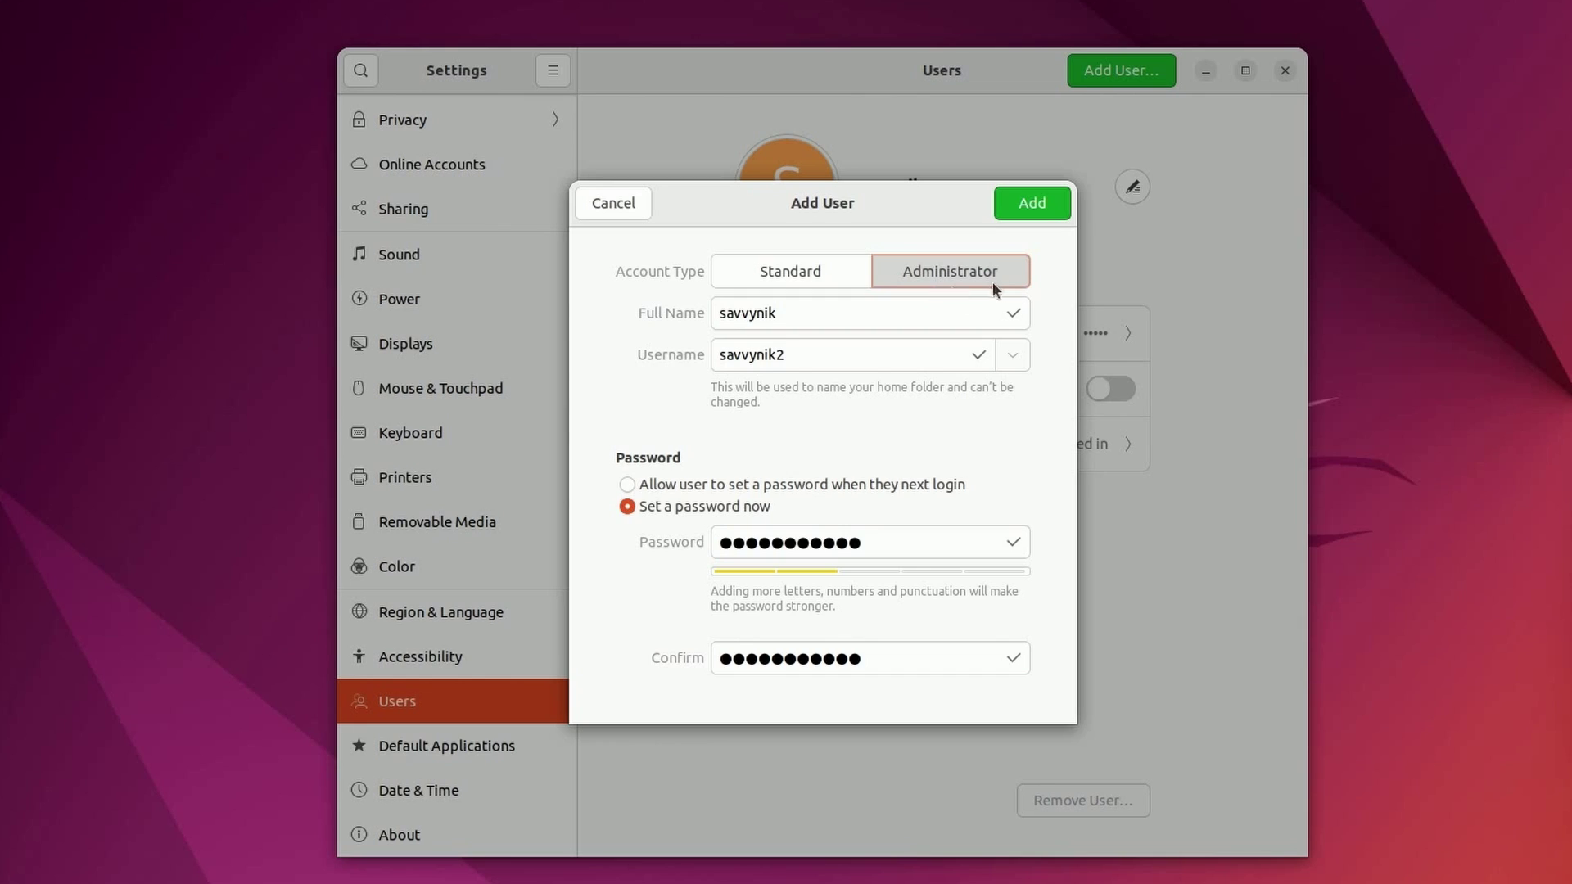
left_click(799, 273)
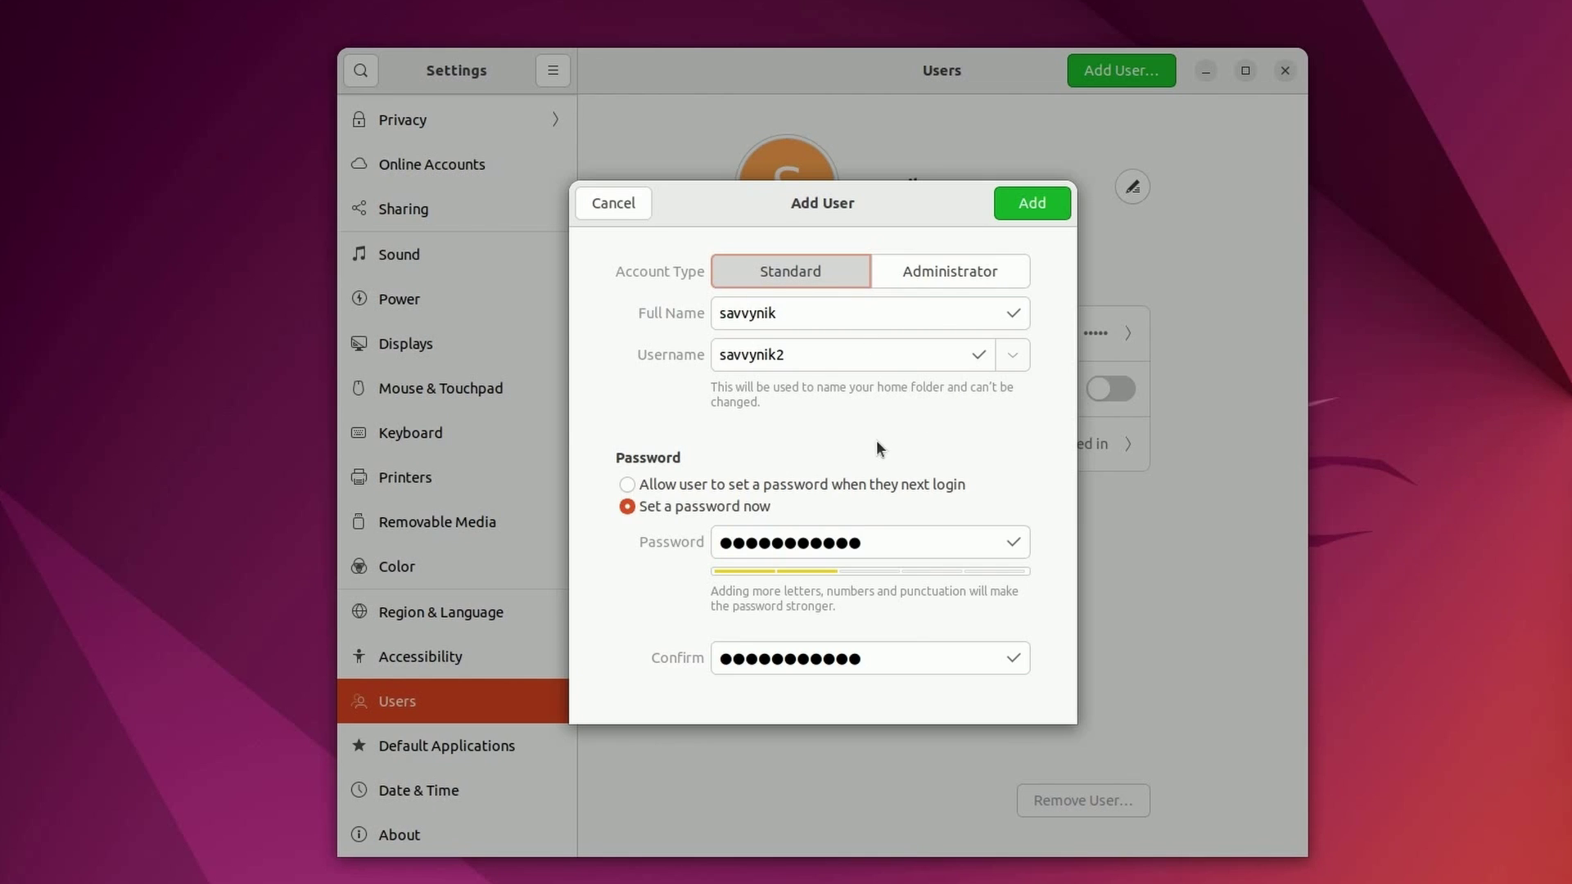
- Add the account, then compare the original and new accounts' details
left_click(1040, 206)
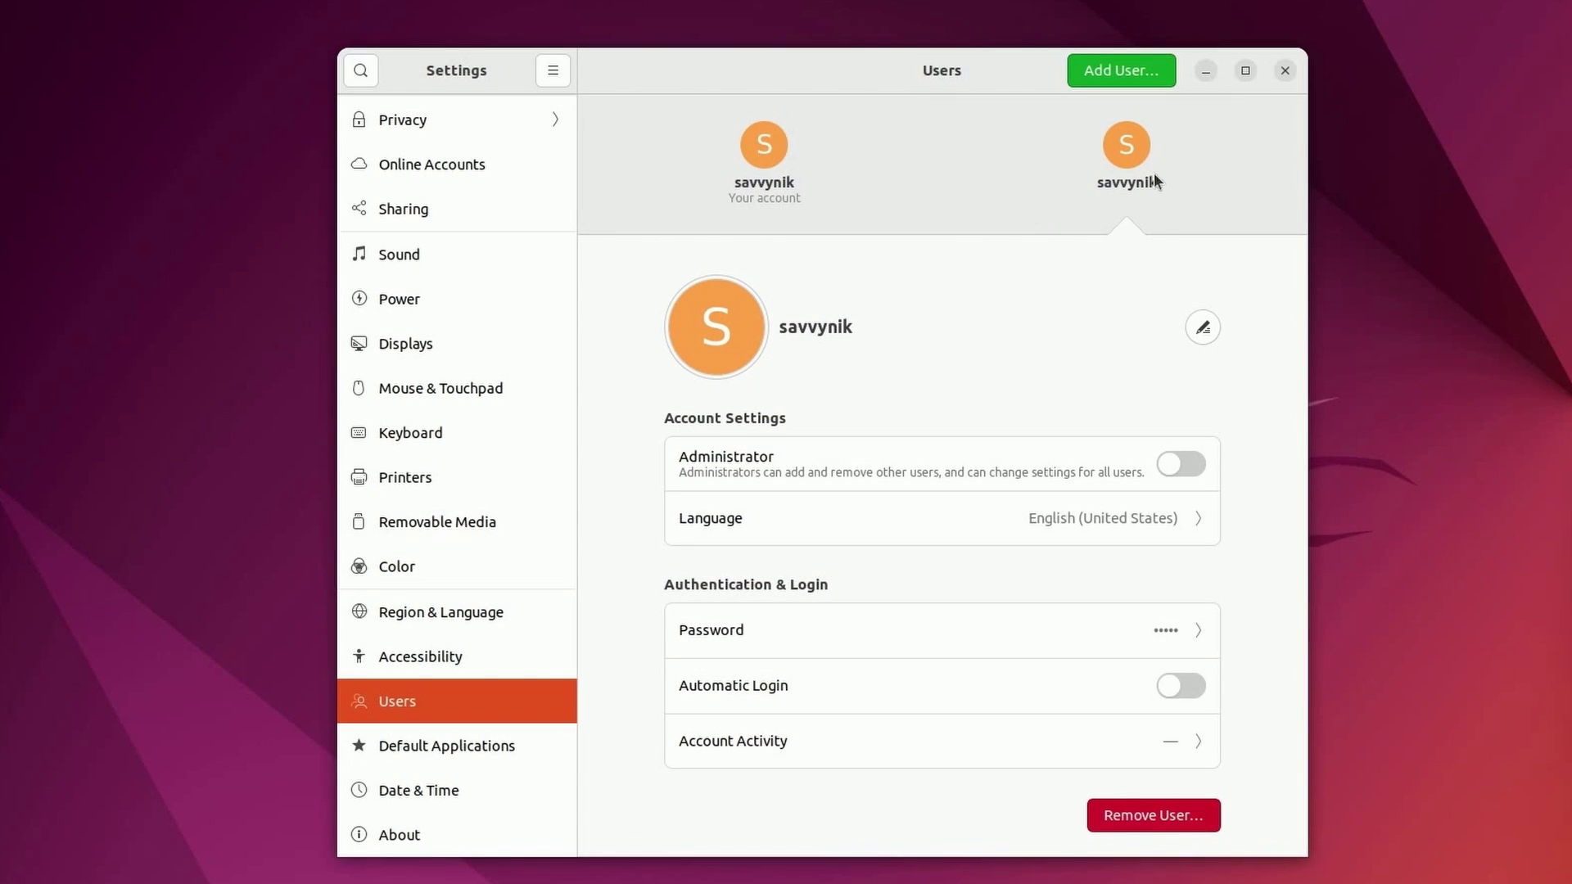
left_click(772, 155)
left_click(1130, 144)
left_click(757, 147)
left_click(1097, 157)
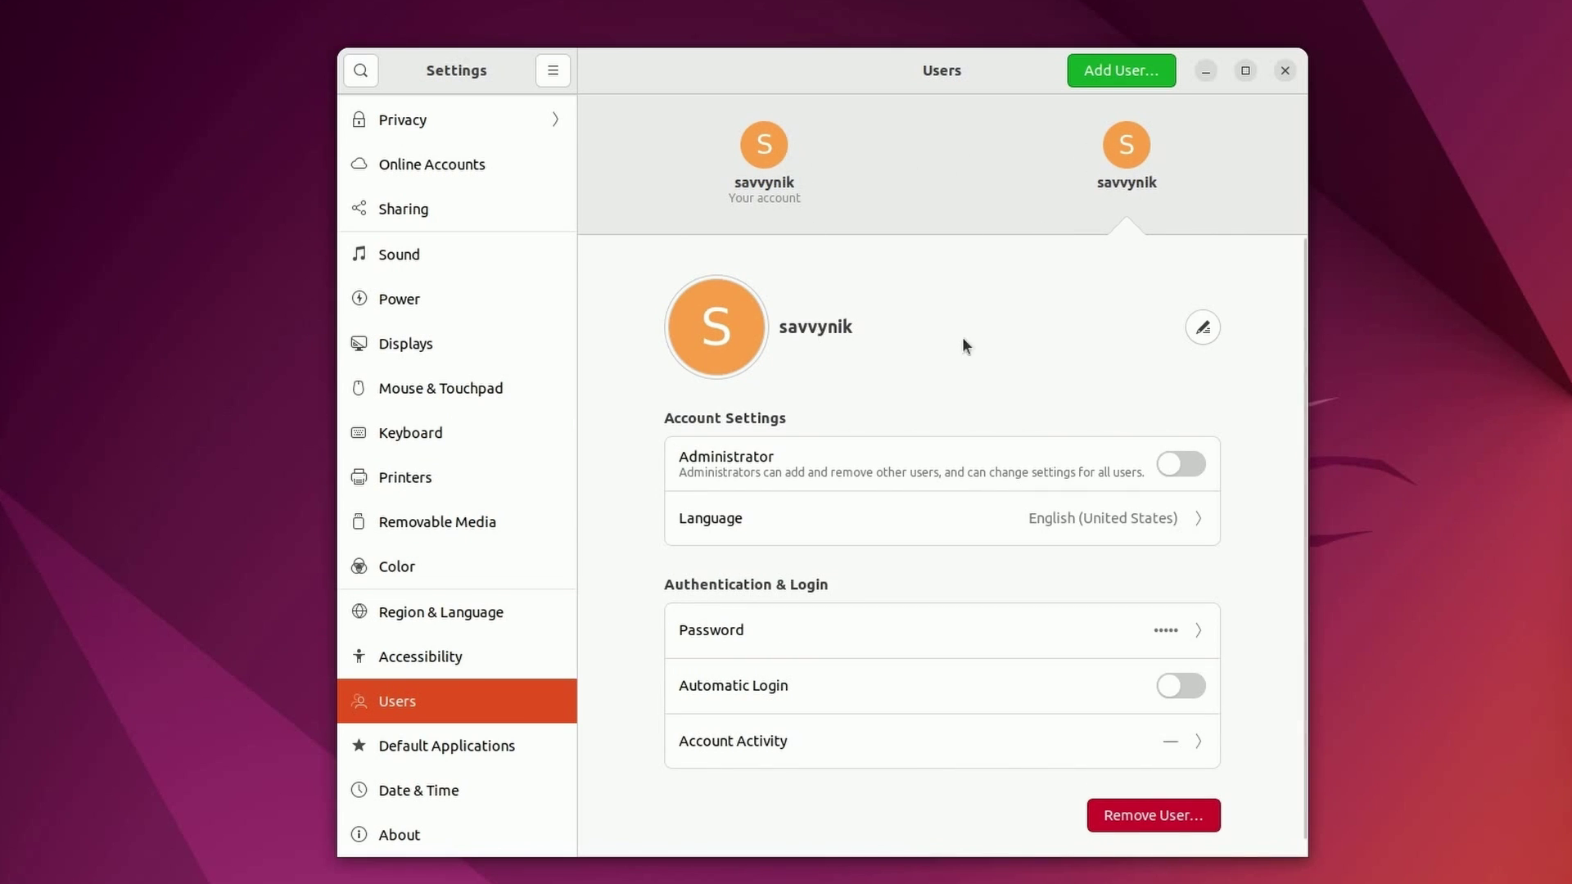
- Append 2 to the new account's display name and recheck both accounts
left_click(1202, 327)
key("End")
type("2")
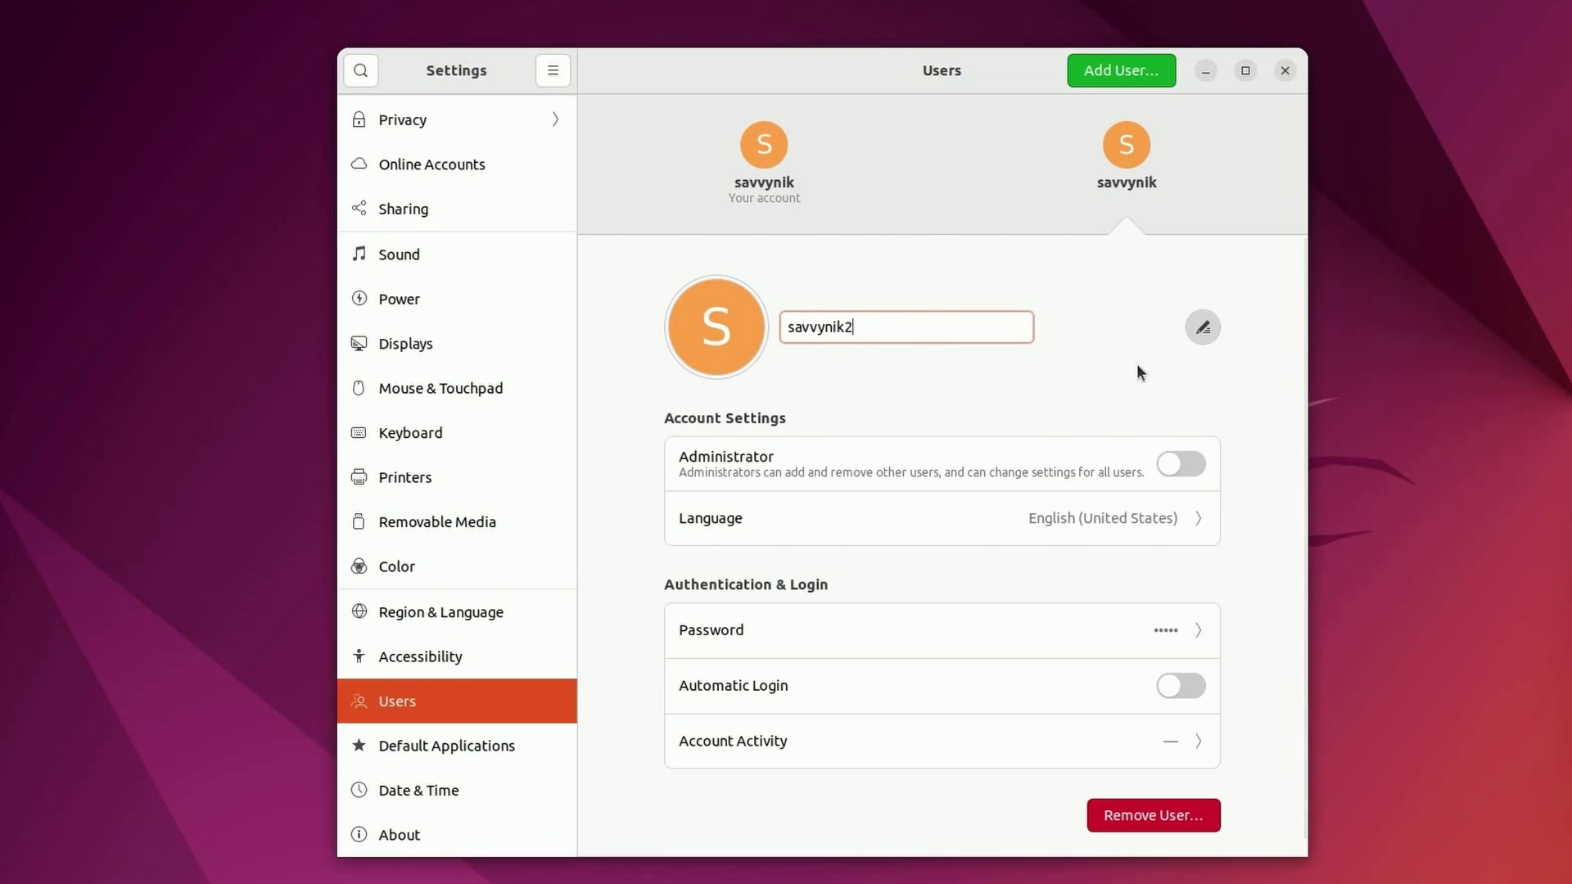
key("Return")
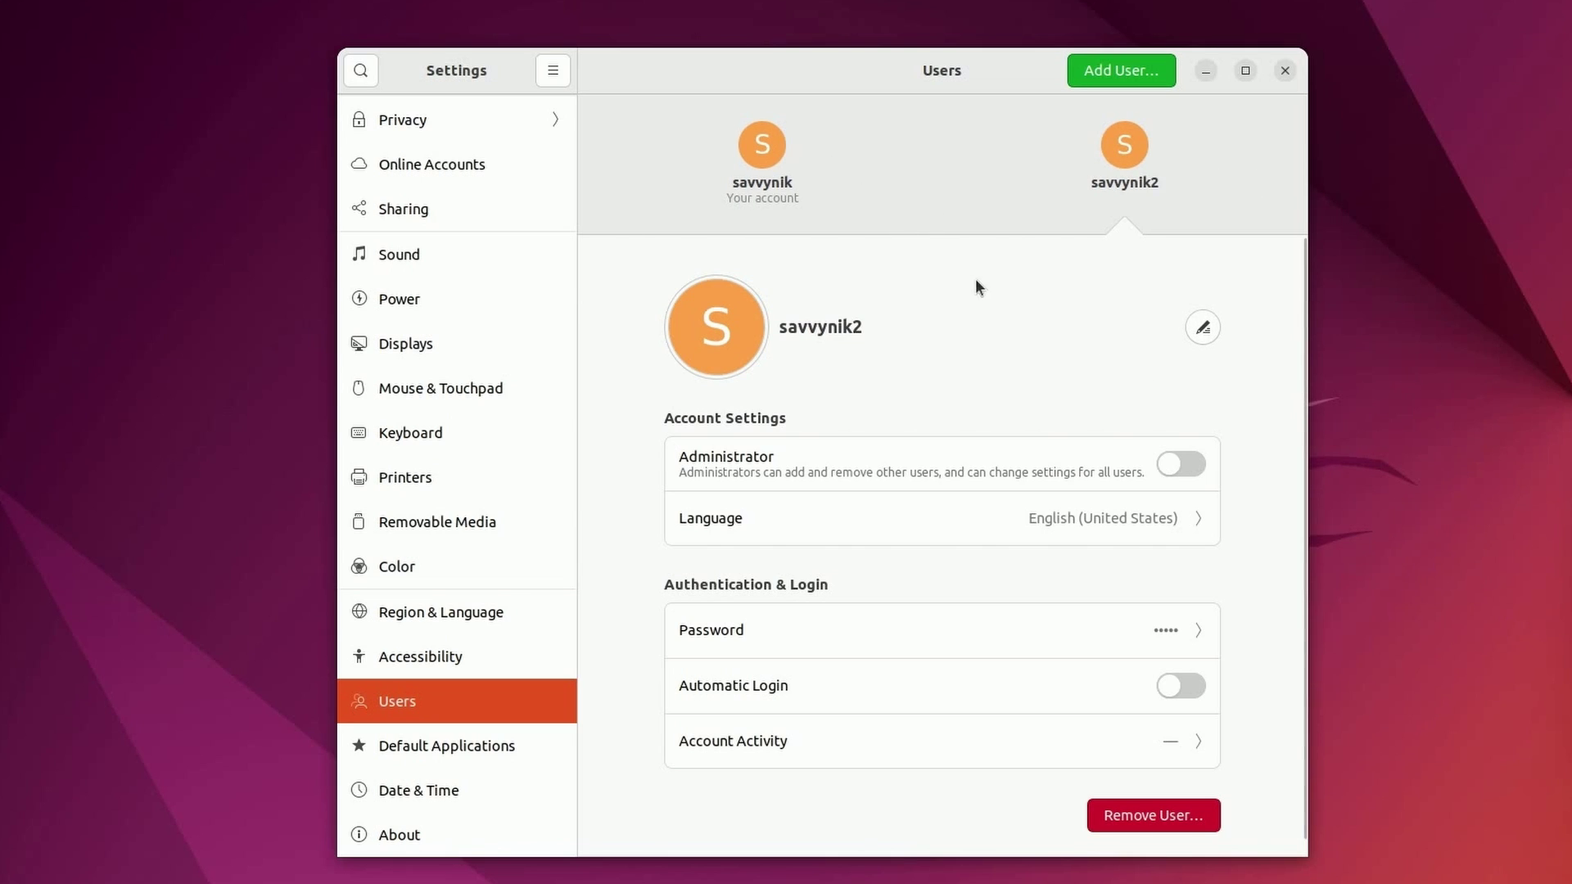
left_click(759, 161)
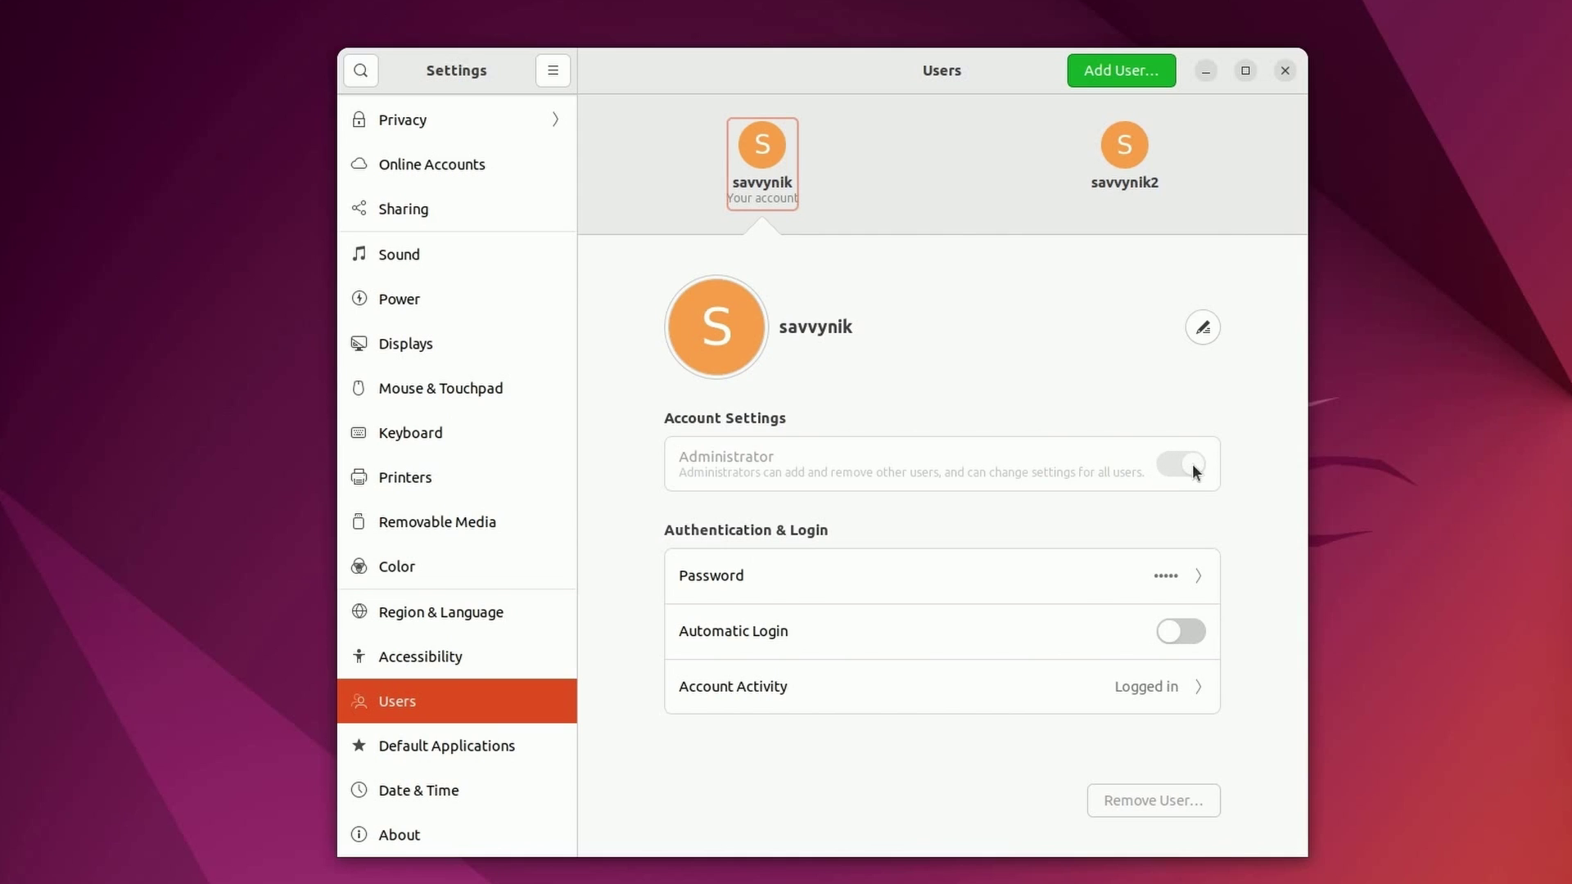
left_click(1123, 154)
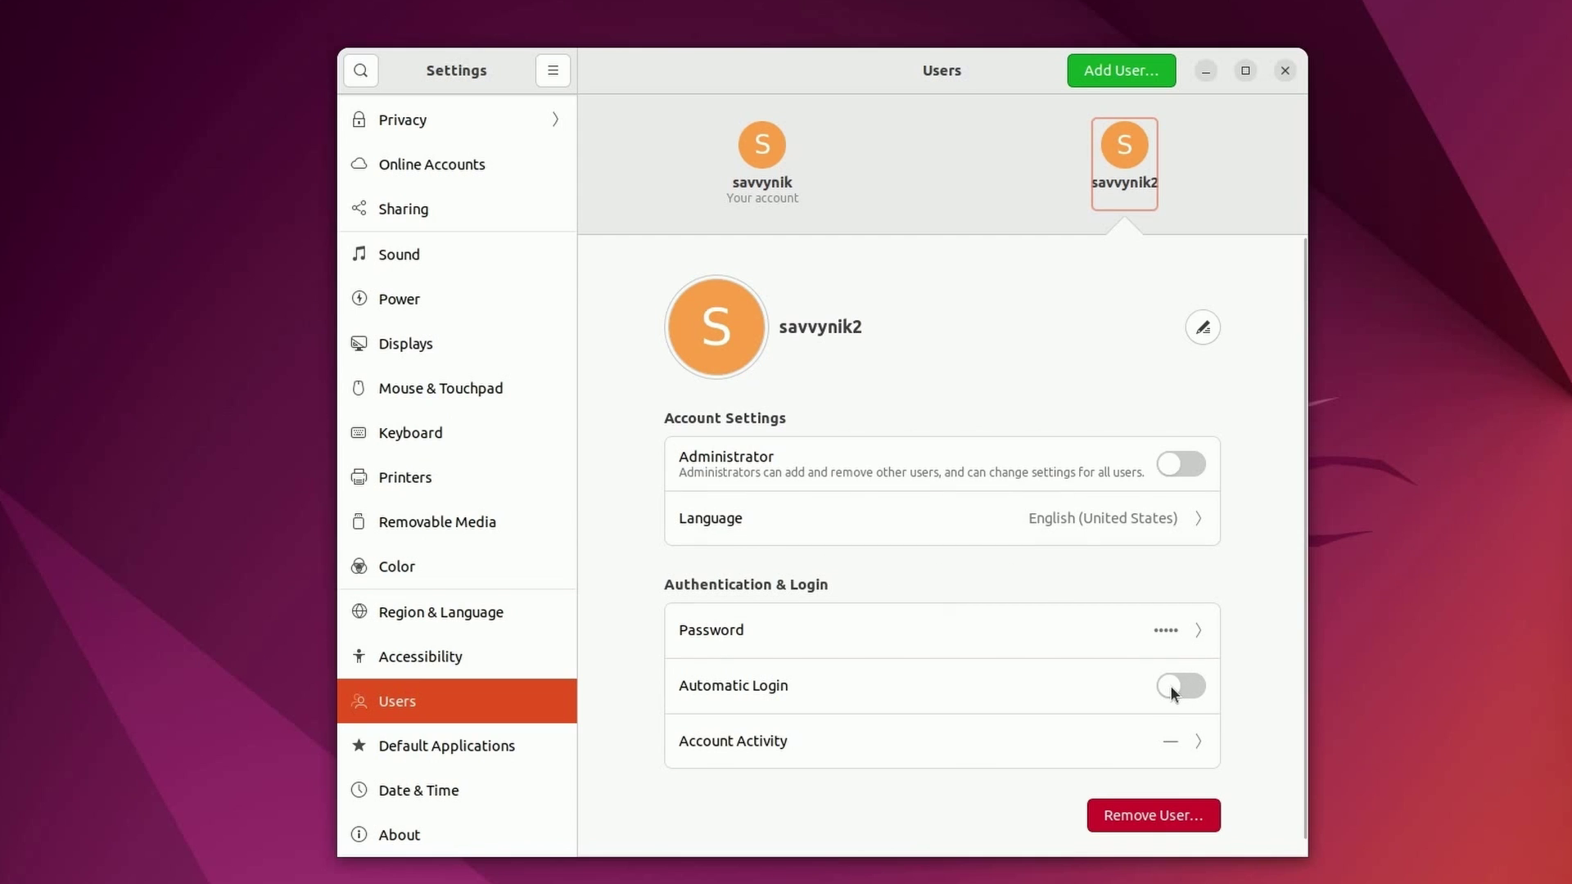
- Review the new account's login activity log
left_click(1193, 742)
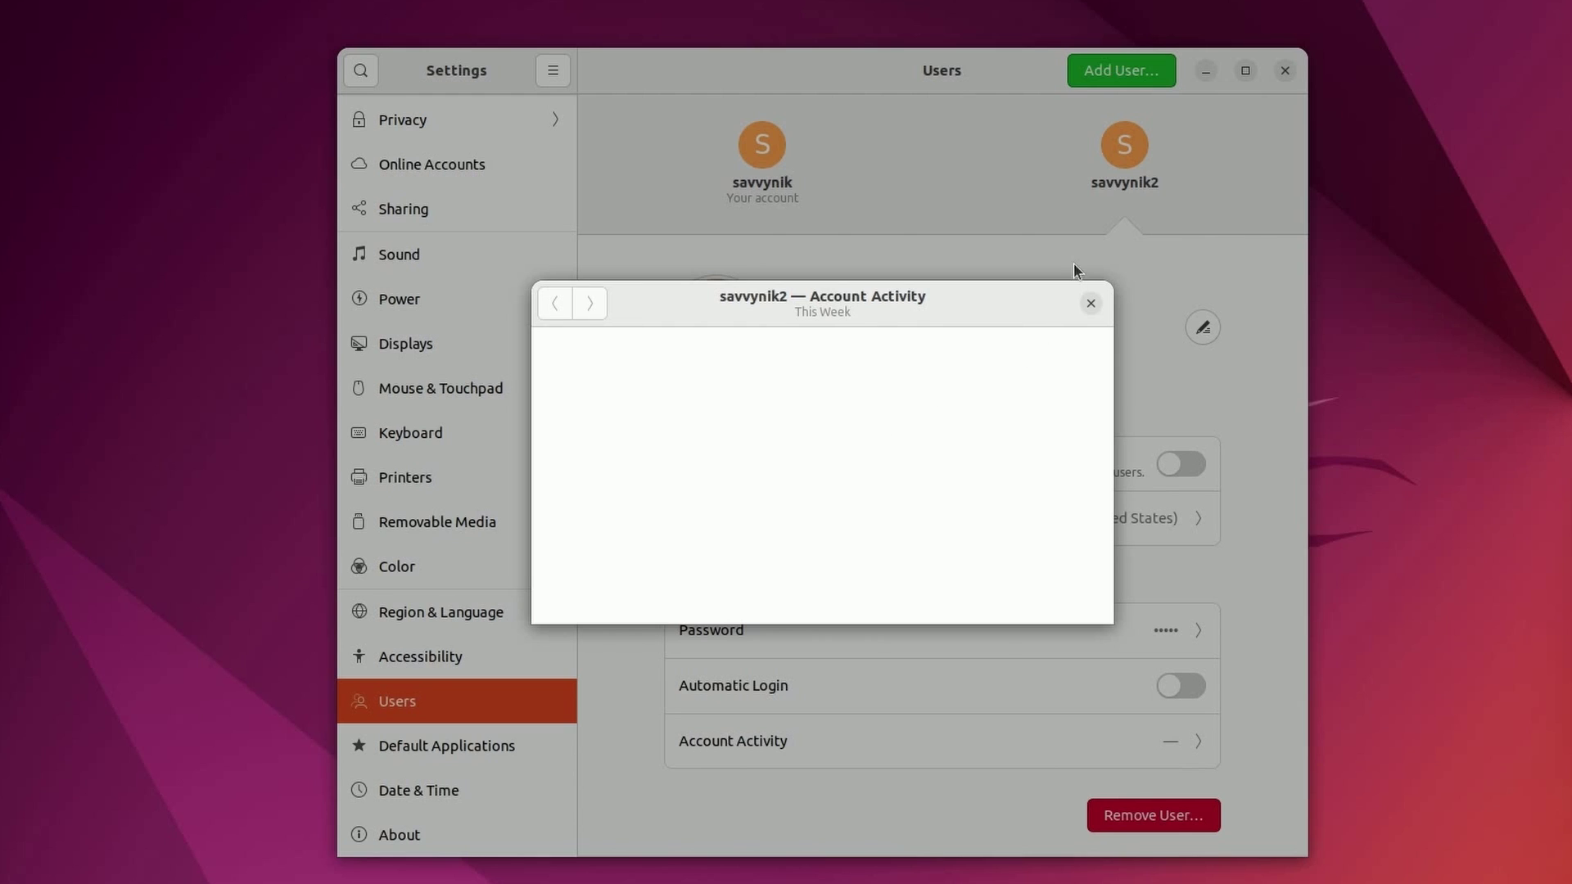
left_click(1090, 306)
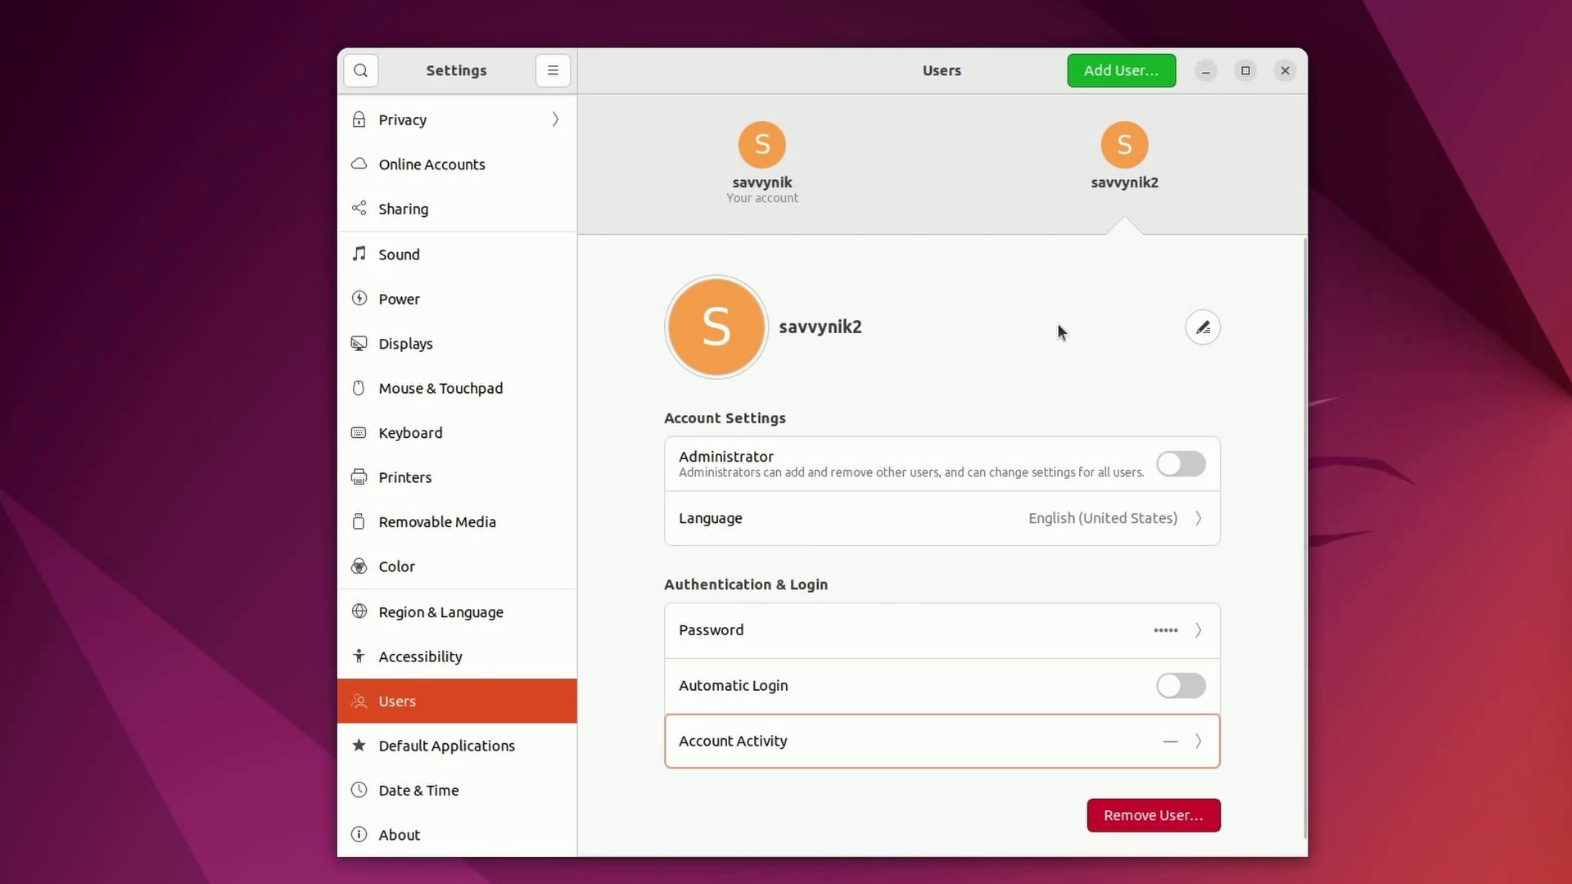
left_click(1199, 747)
key("Escape")
- Inspect the original account's session entries from yesterday 7:53 and today 18:15
left_click(770, 154)
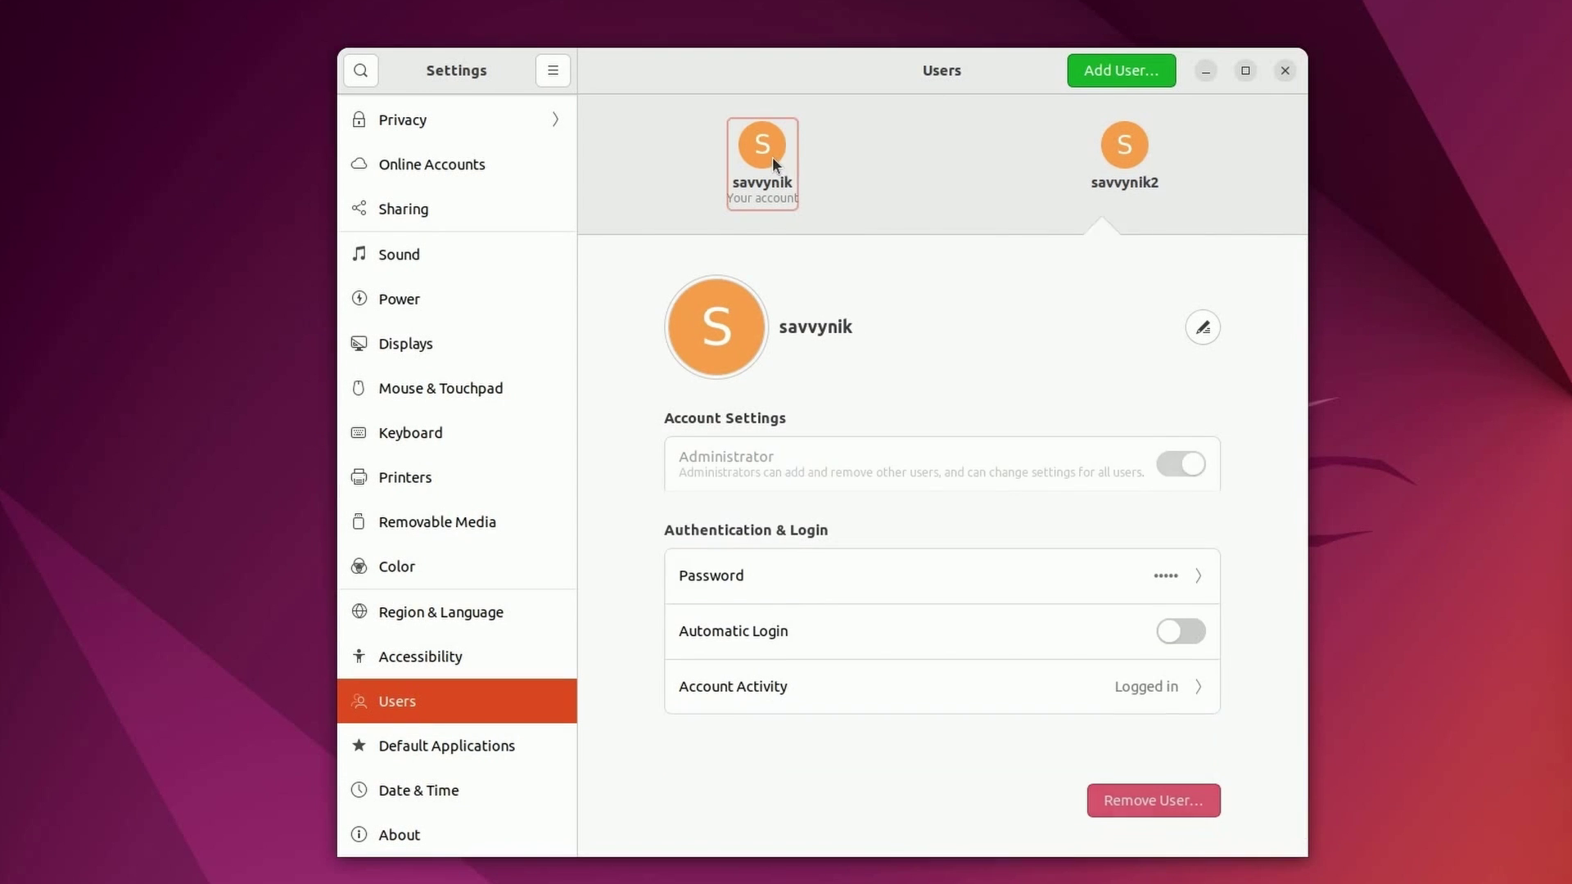
left_click(1196, 686)
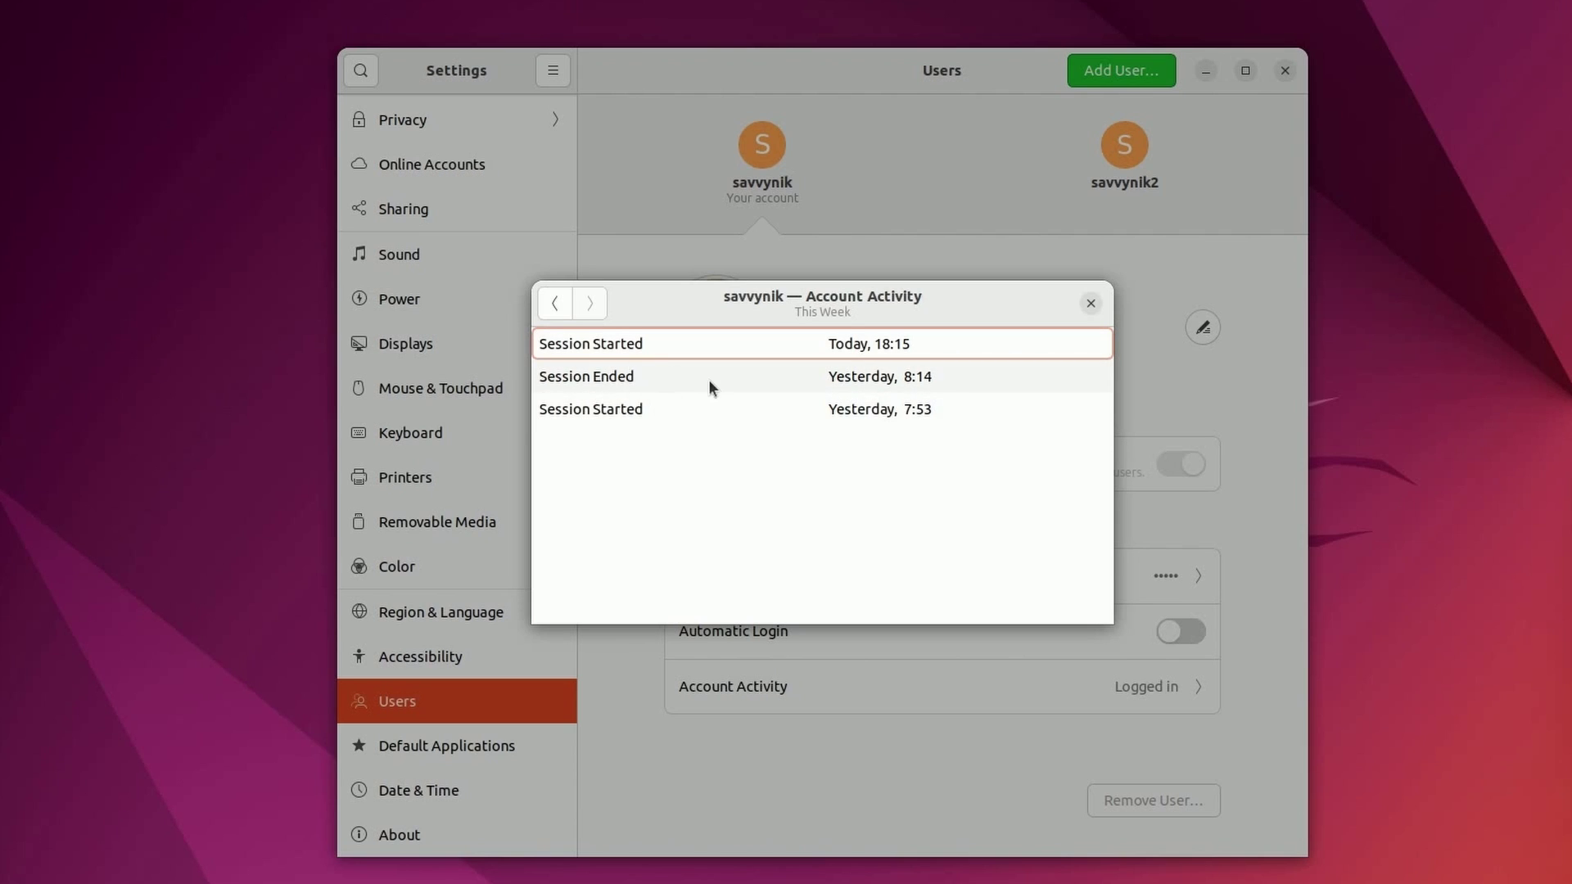
left_click(652, 415)
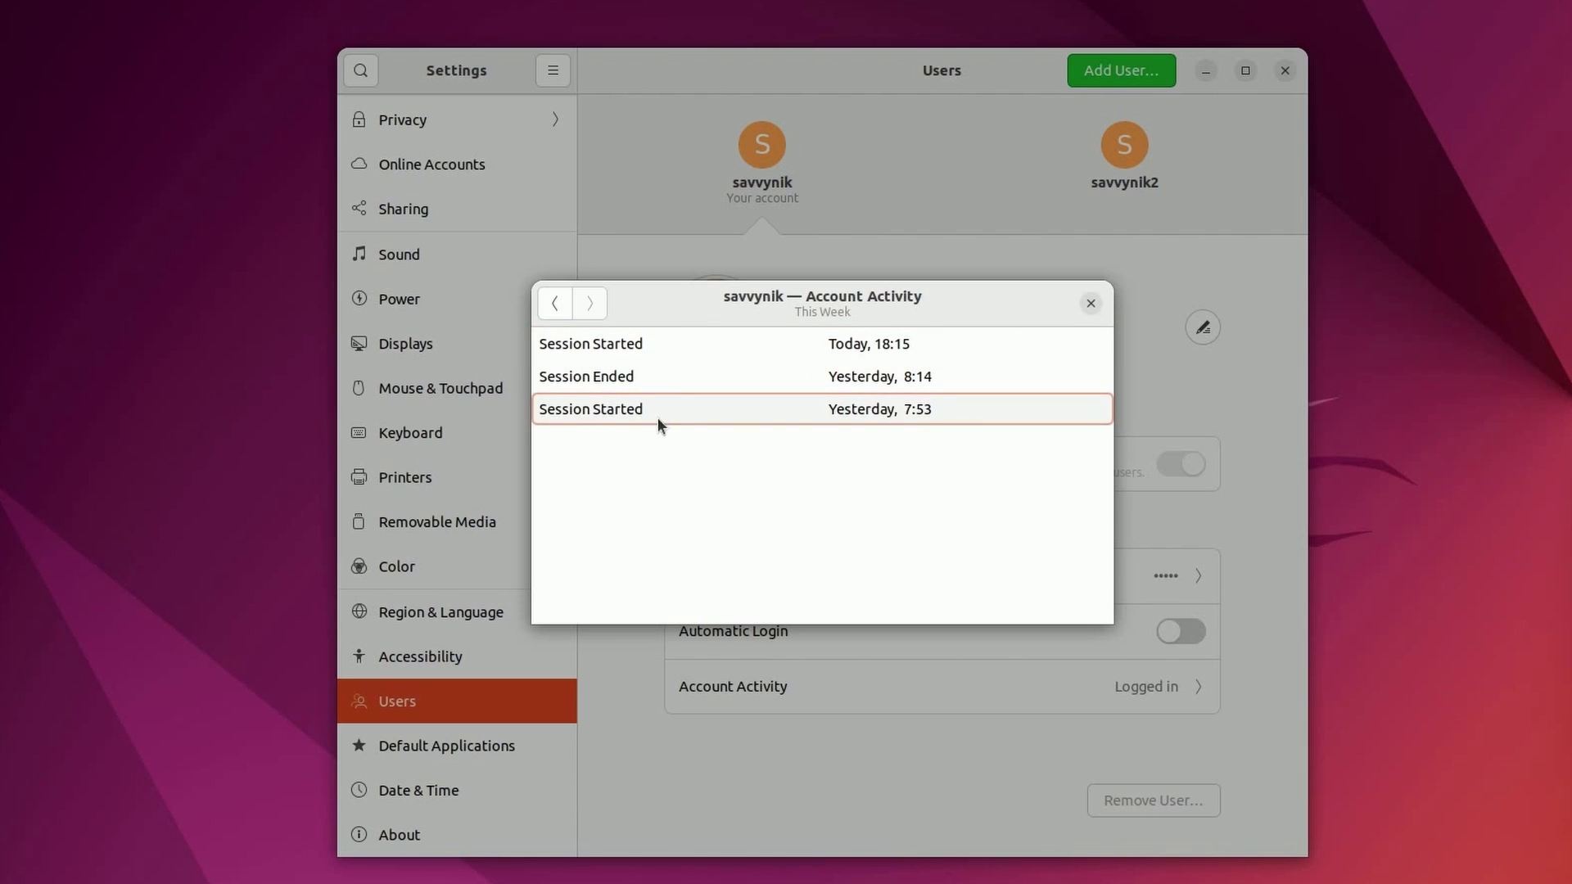
left_click(670, 379)
left_click(666, 352)
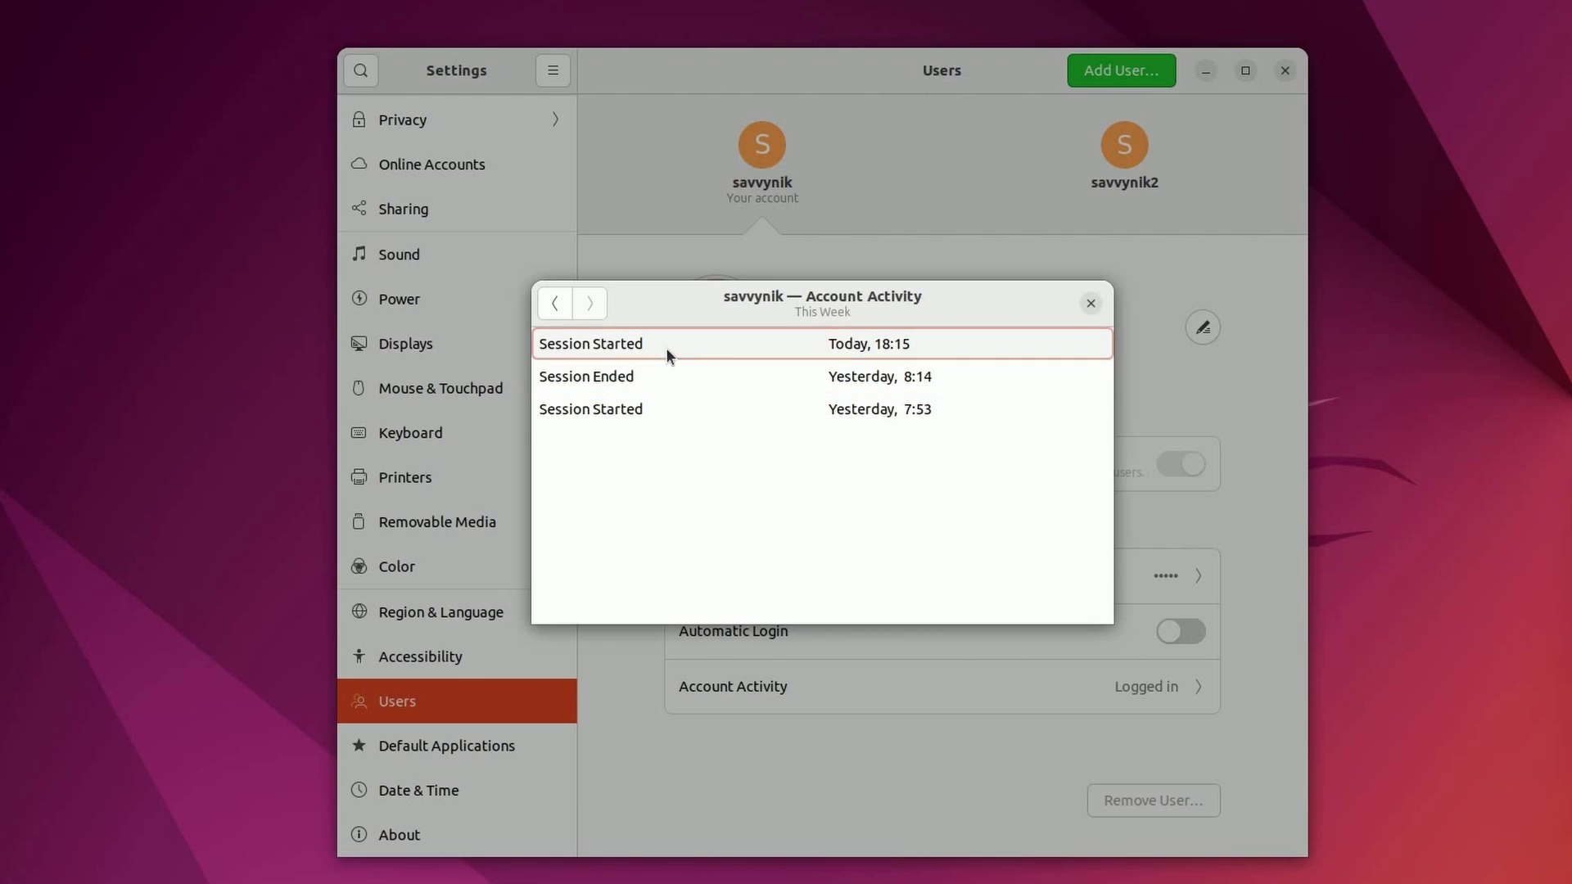
left_click(1090, 305)
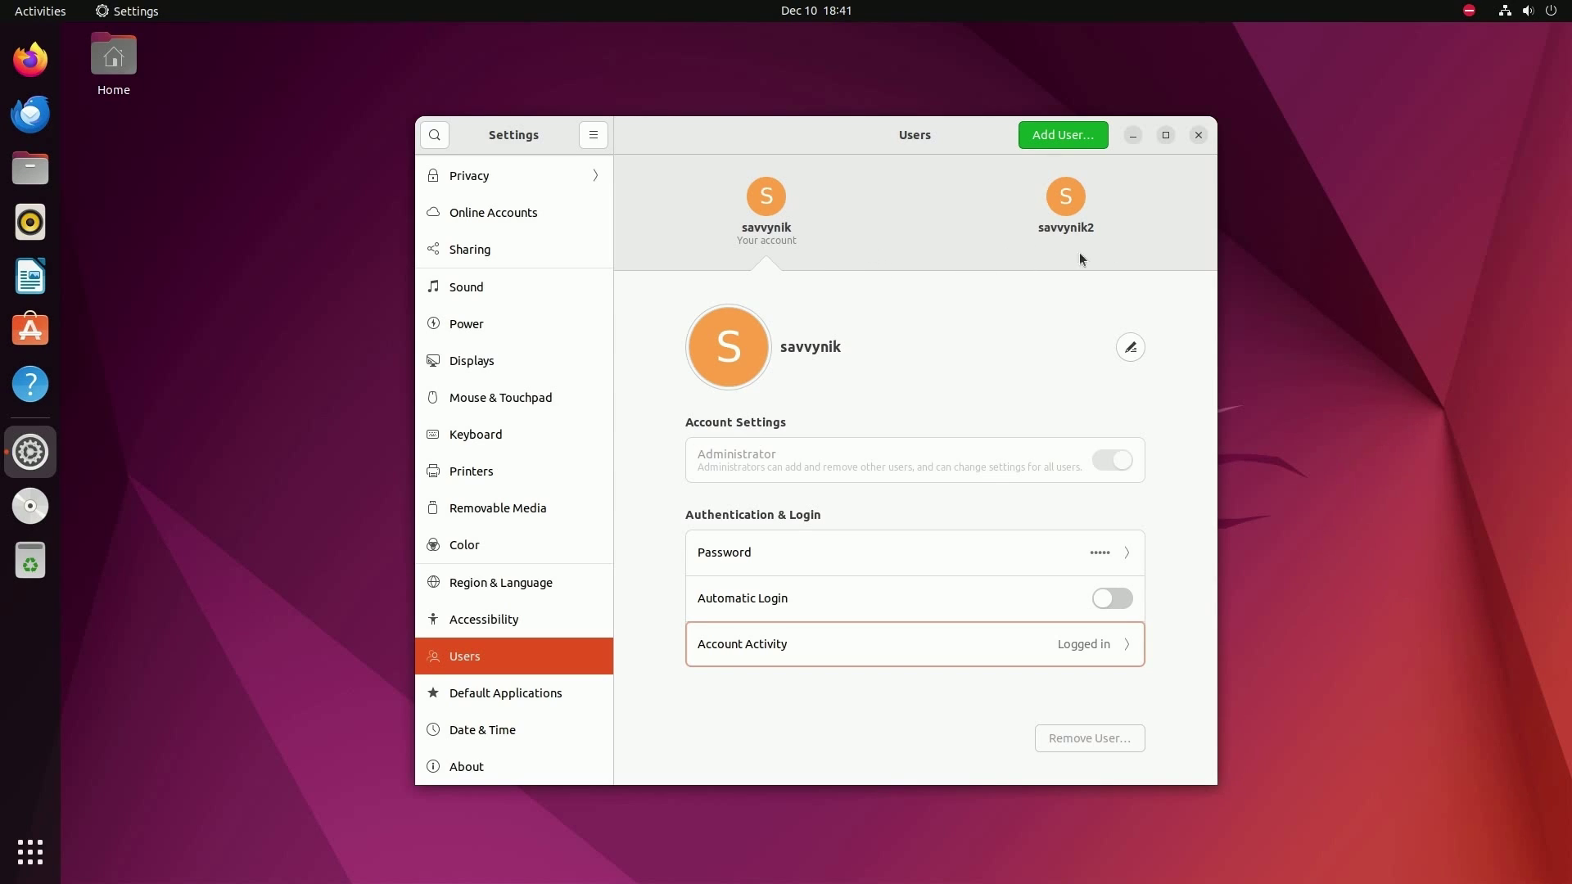
- Close Settings, launch Terminal, and enlarge its text
left_click(1197, 136)
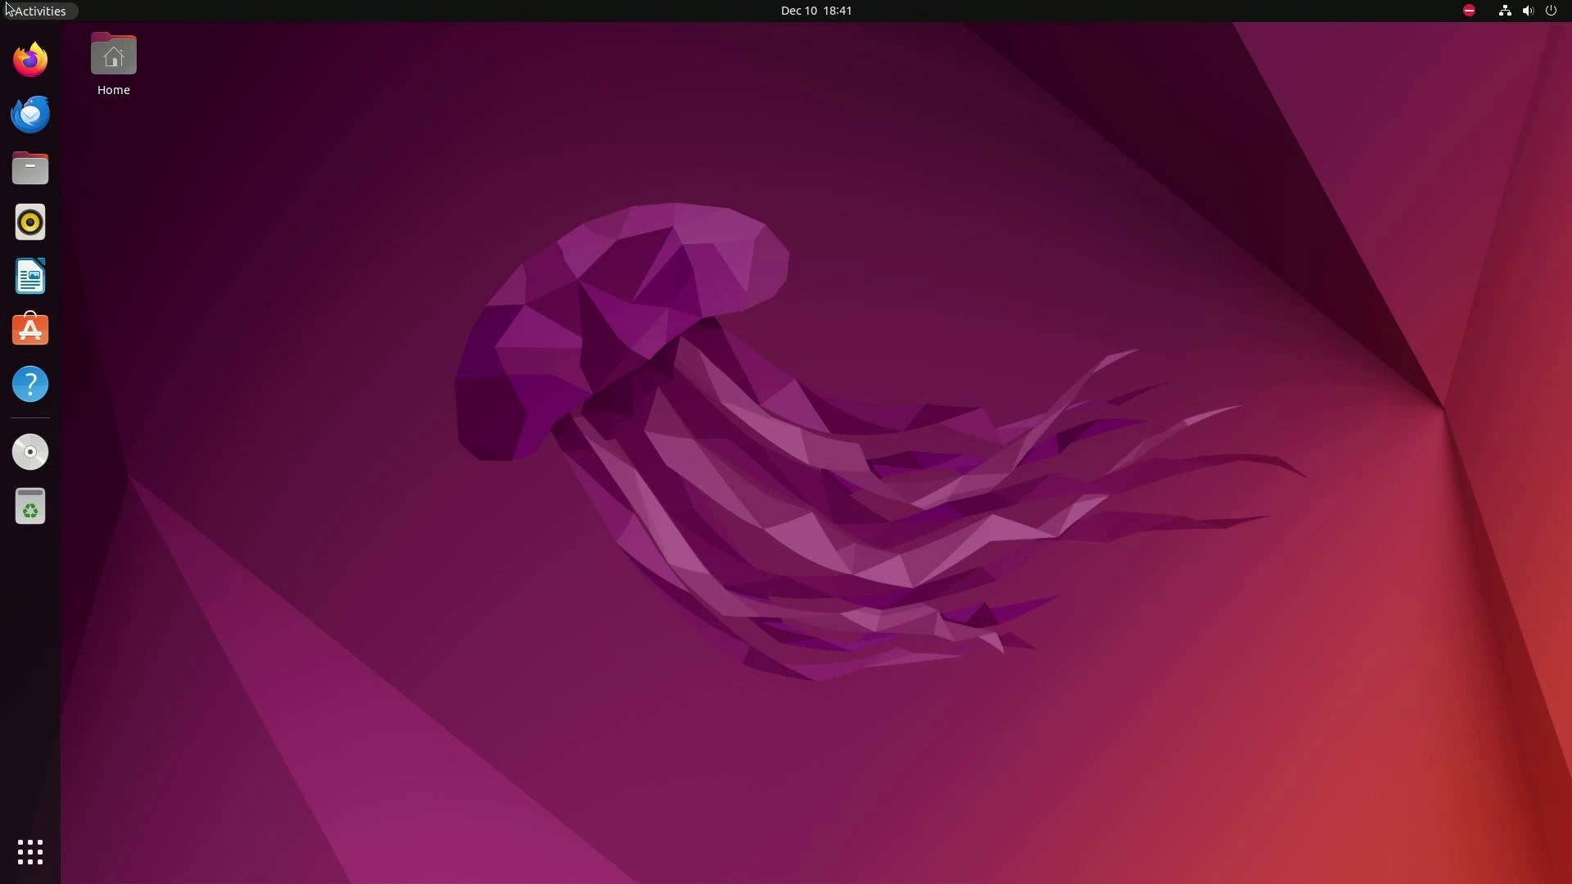
left_click(8, 10)
type("ter")
key("Return")
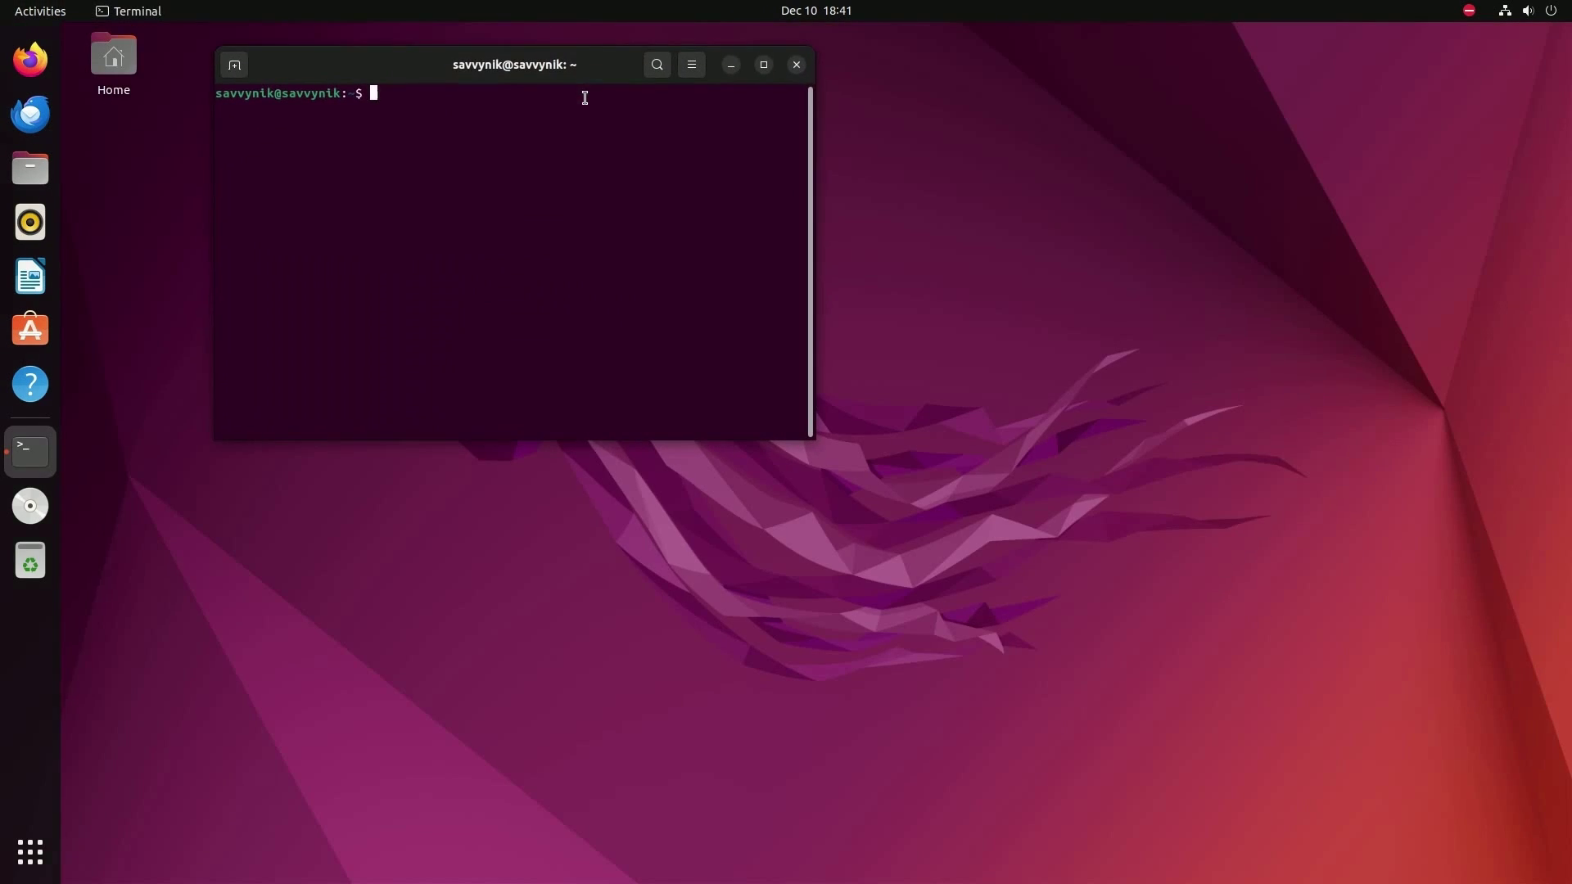
key("ctrl+plus")
key("ctrl+plus")
key("ctrl+plus")
key("ctrl+plus")
- Move up to /home with cd .. and list it, noting both users' folders
type("l")
key("BackSpace")
type("cd ..")
key("Return")
type("ls")
key("Return")
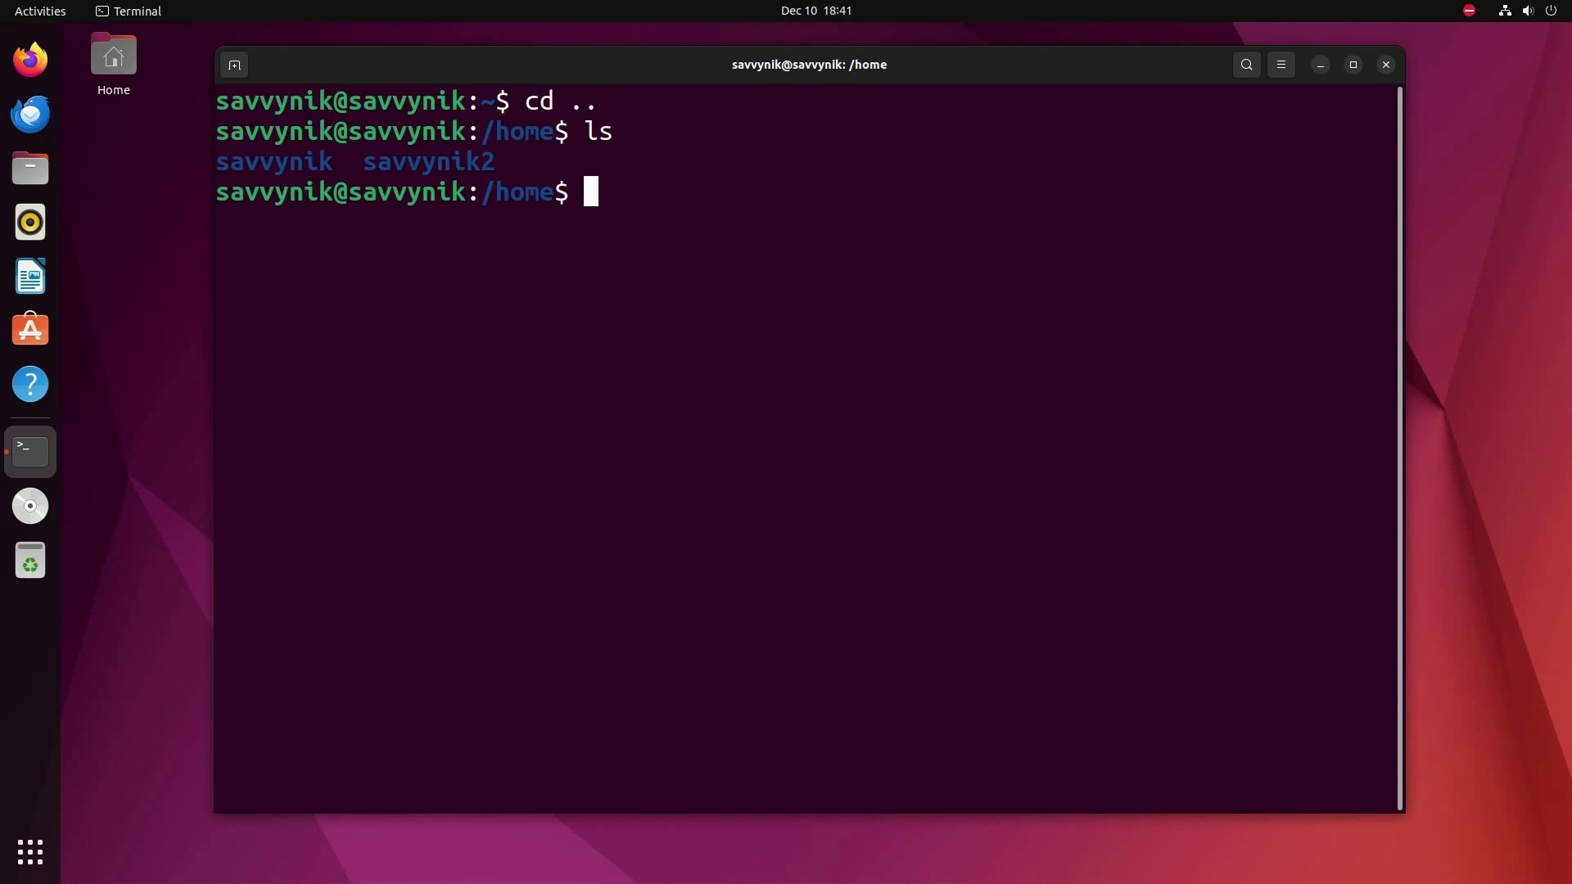
left_click_drag(557, 131, 351, 162)
left_click(352, 168)
left_click_drag(479, 162, 219, 163)
left_click(221, 164)
left_click_drag(337, 163, 218, 160)
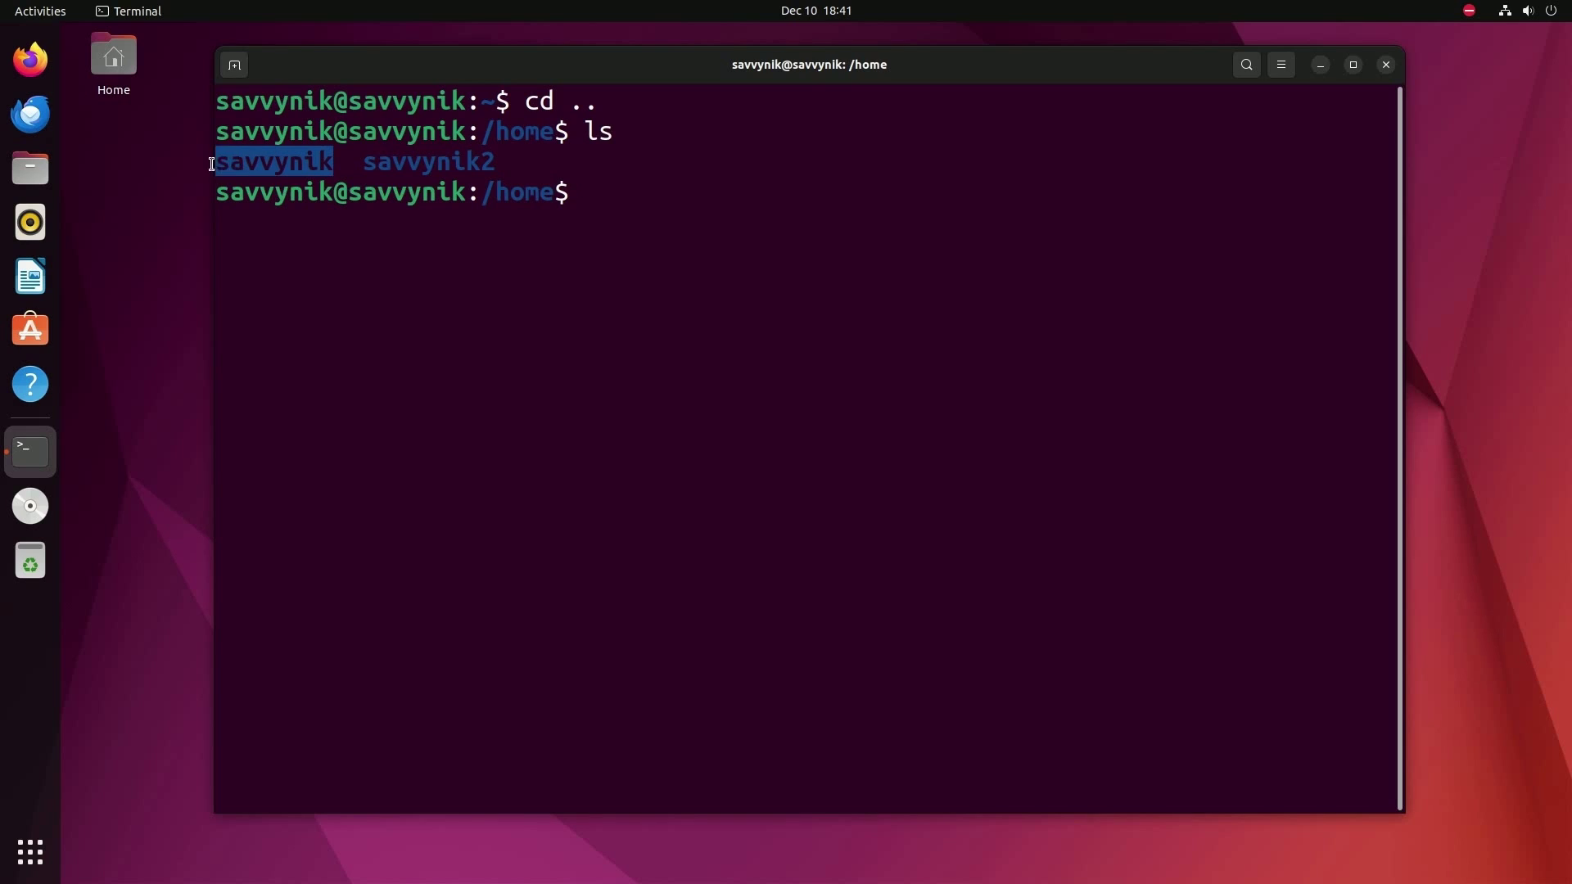
left_click(218, 160)
- Enter the first user's home folder, list its contents, and return to /home
type("cd savv")
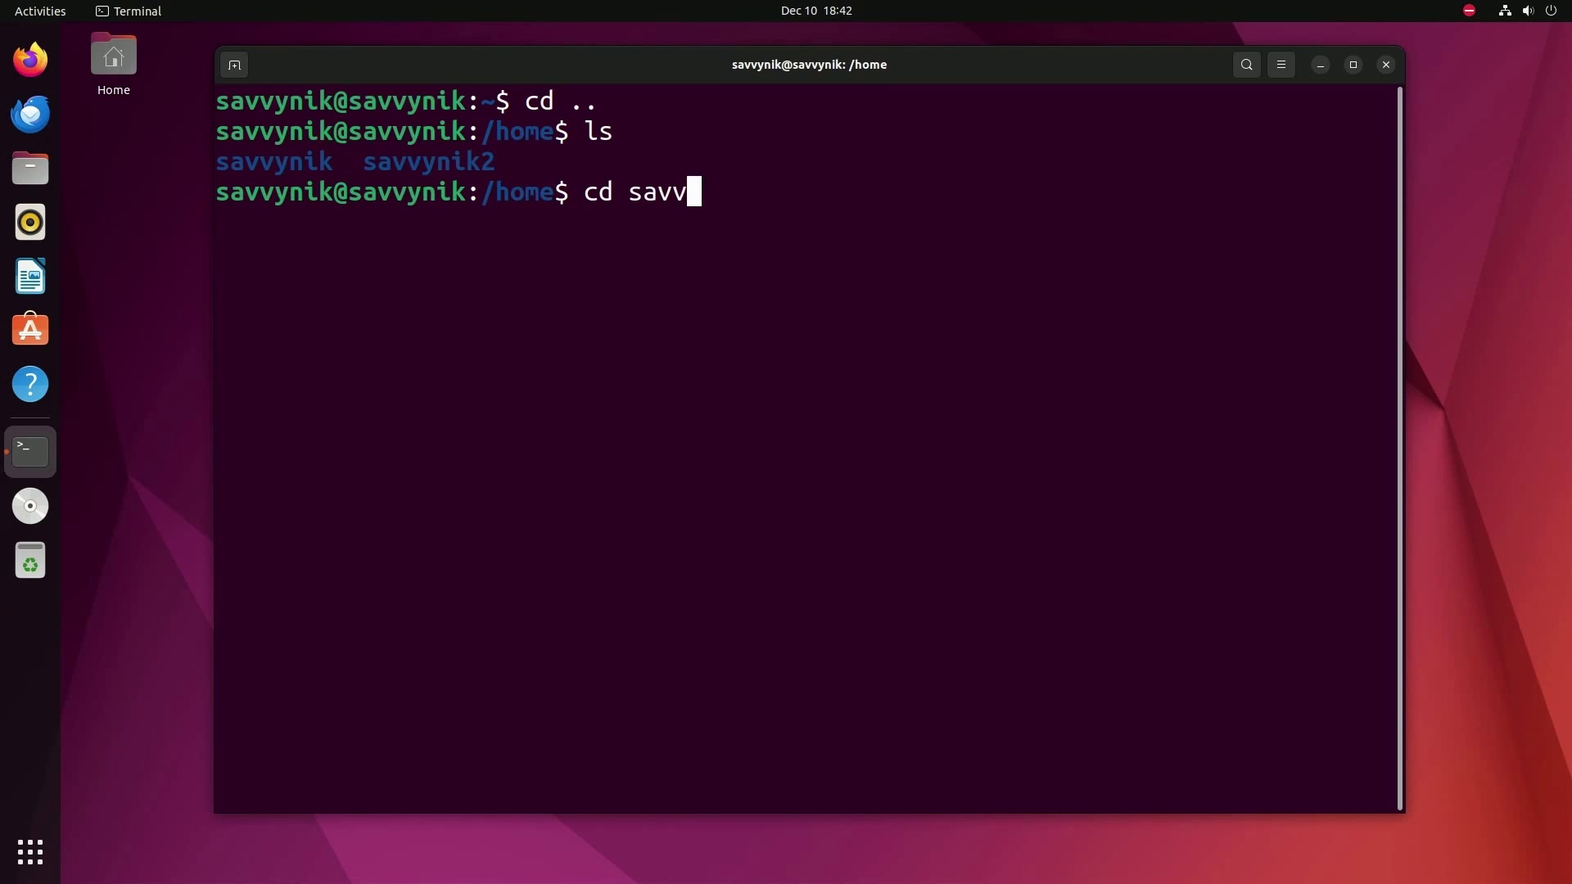
key("Tab")
key("Return")
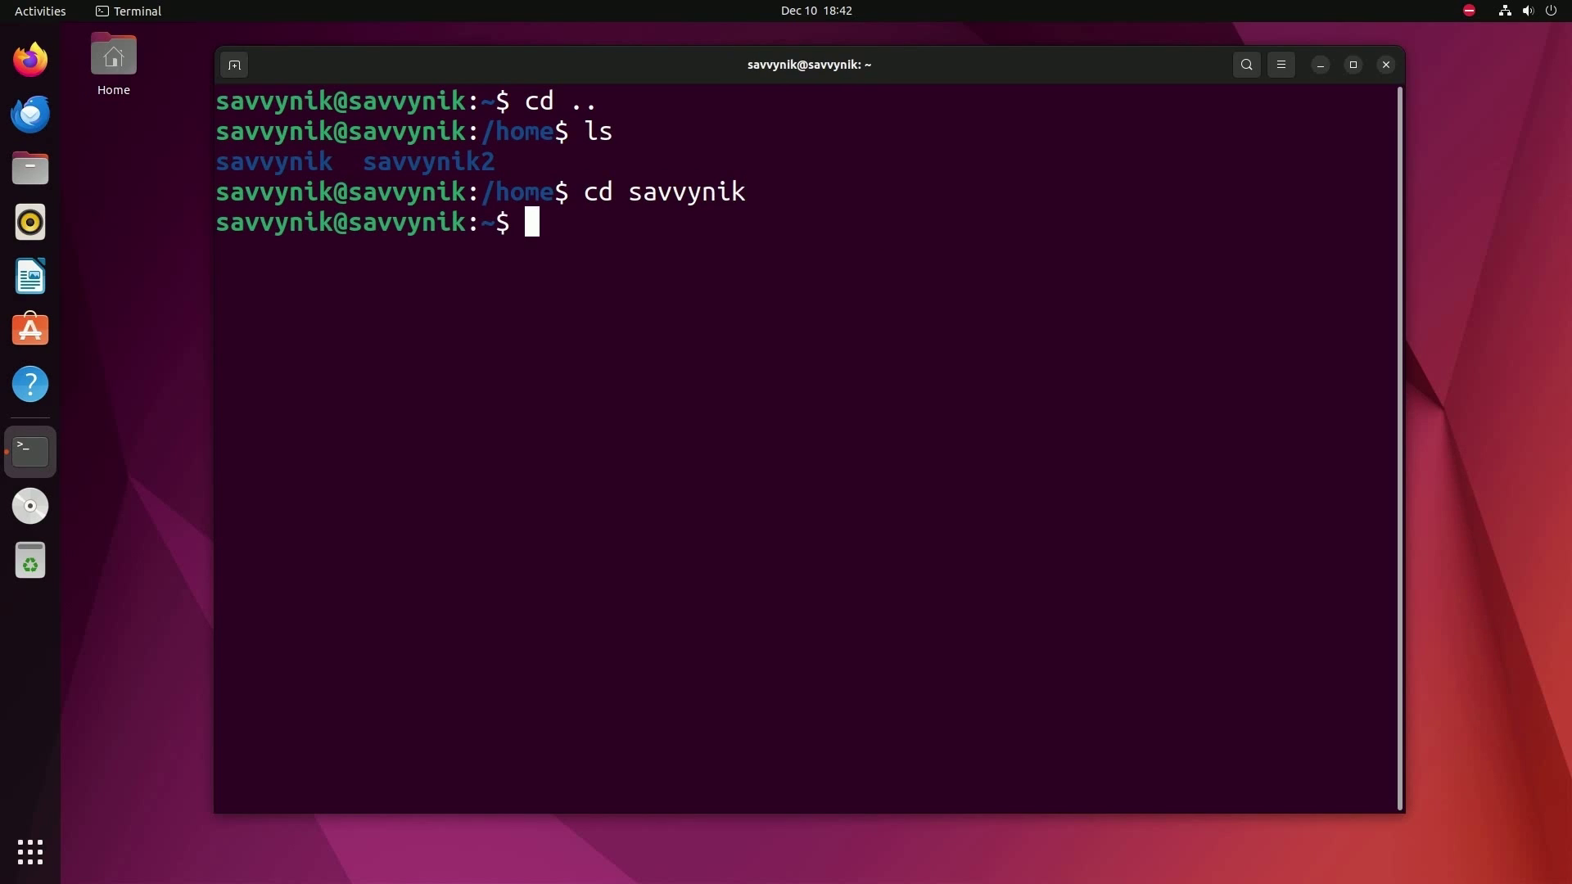
type("ls")
key("Return")
type("cd.")
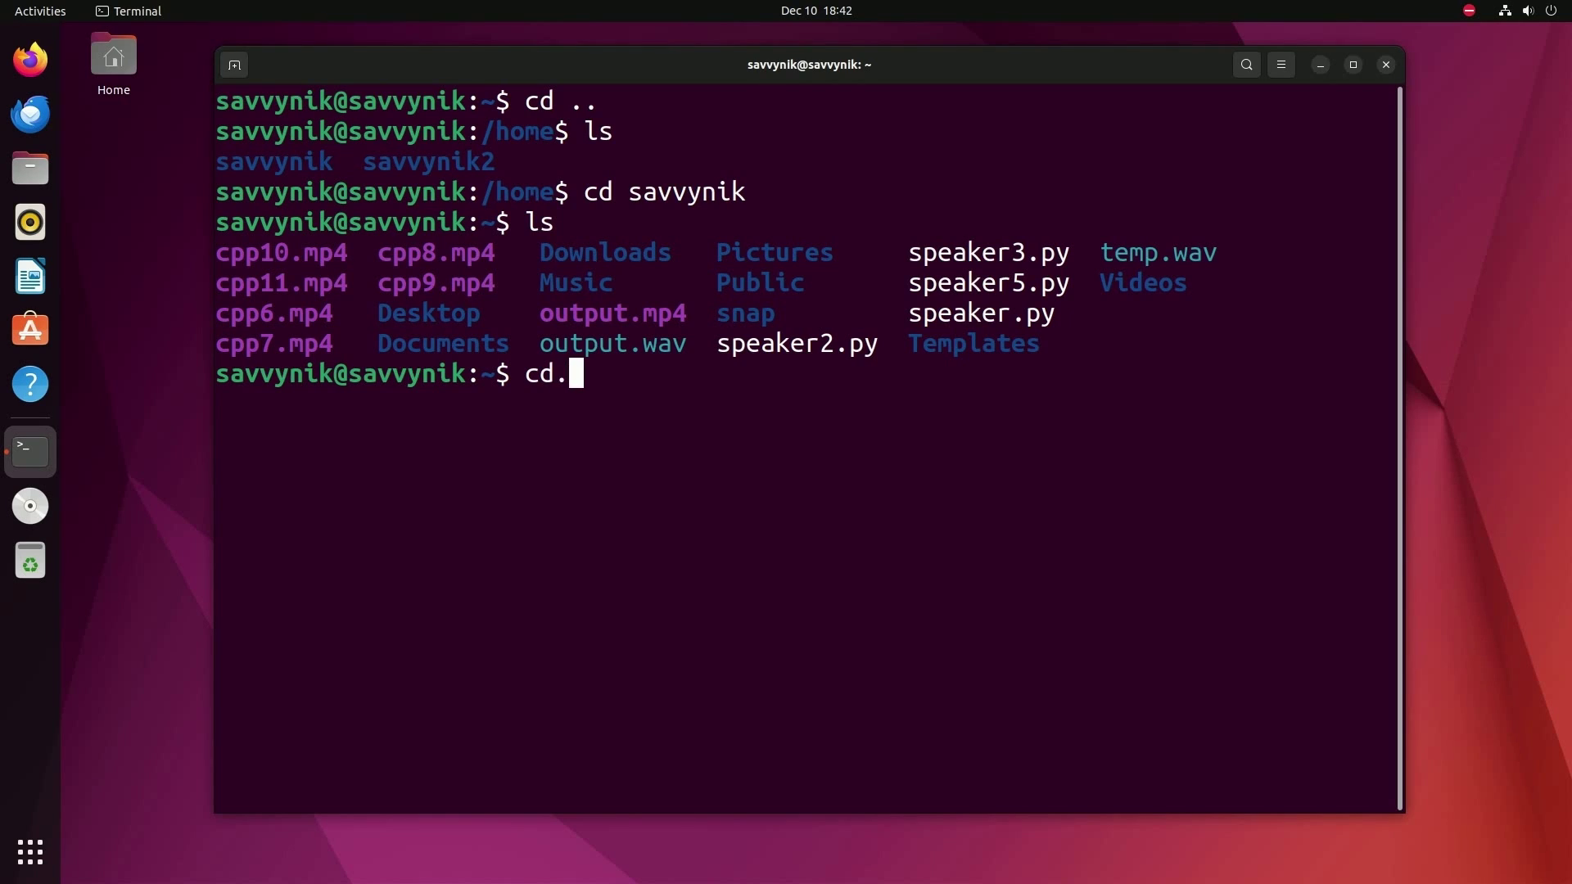
key("BackSpace")
type("..")
key("Return")
- Clear the screen and try cd savvynik2, which is denied
type("clear")
key("Return")
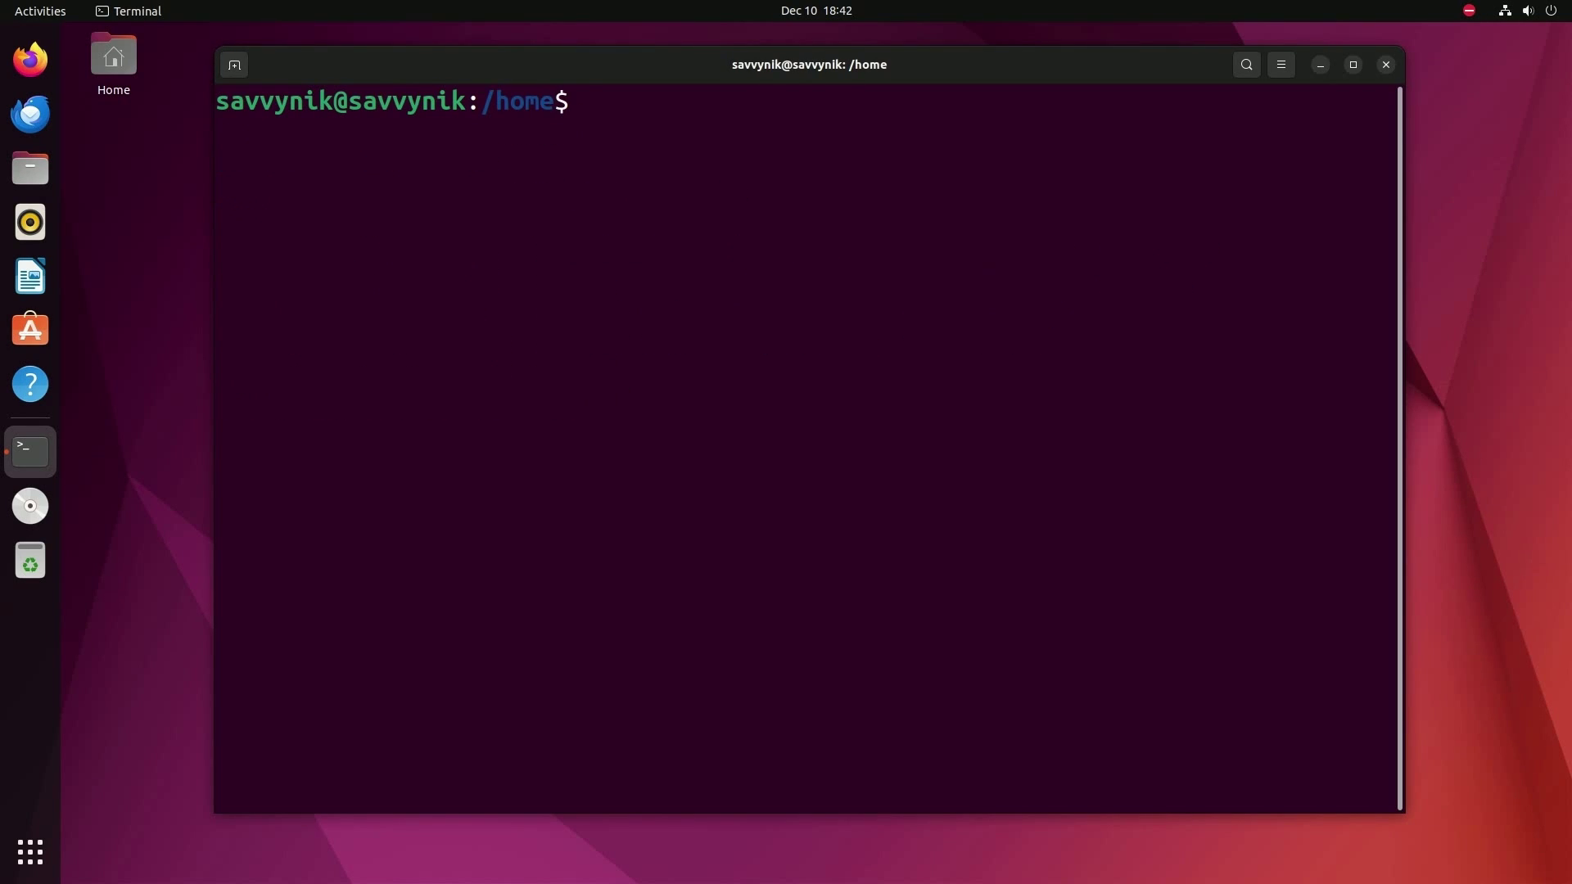
type("cd savvynik2")
key("Return")
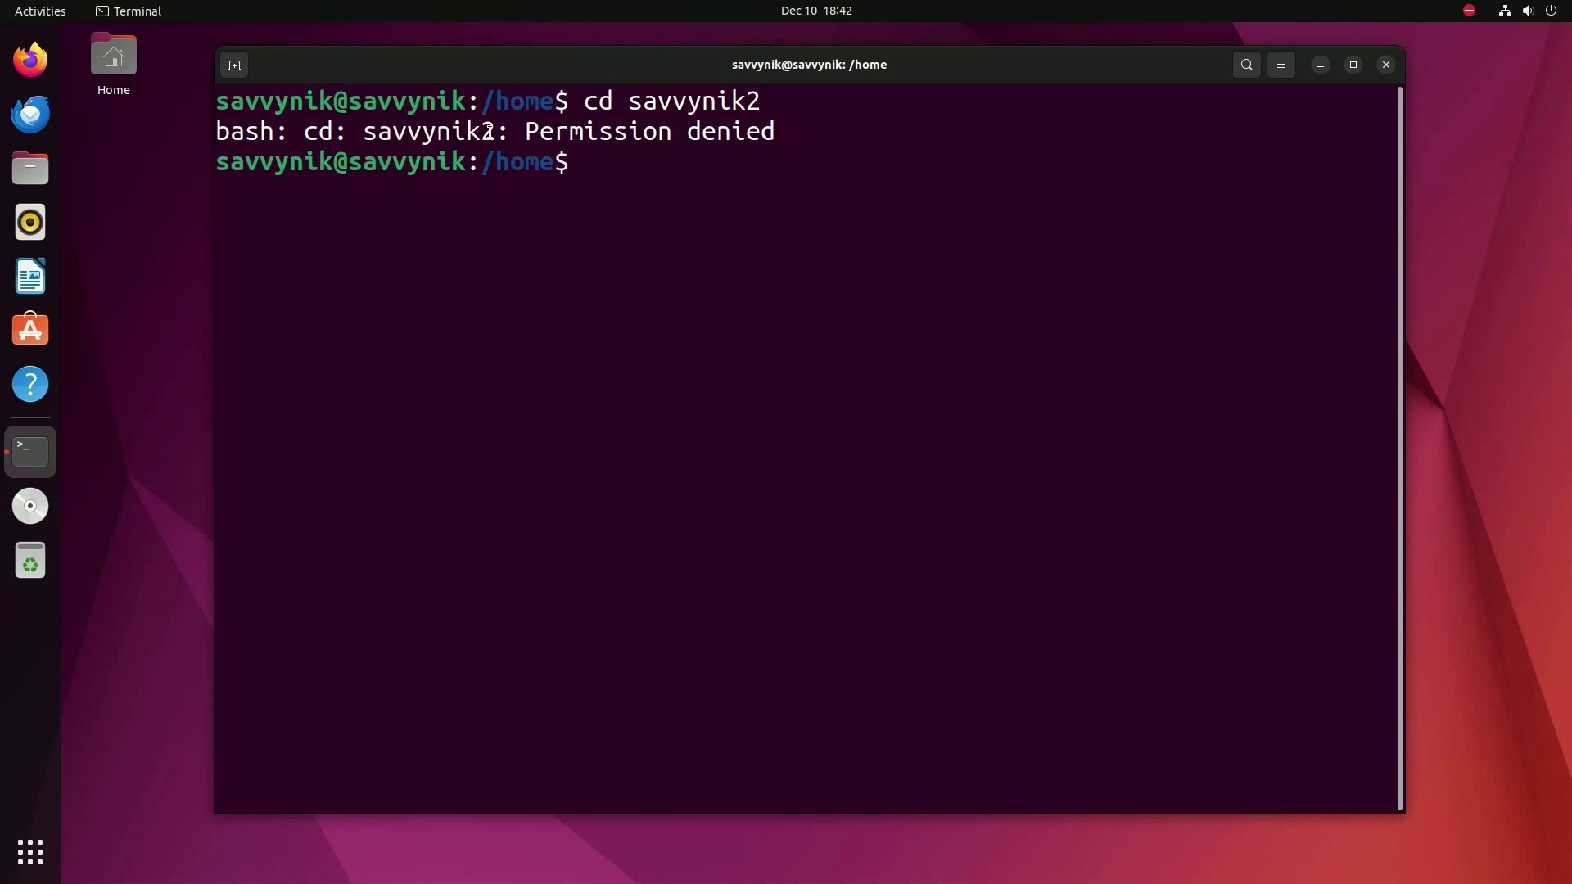
left_click_drag(494, 134, 363, 133)
left_click(746, 173)
- Become root with sudo su, then enter savvynik2 and list its empty contents
type("sudo su")
key("Return")
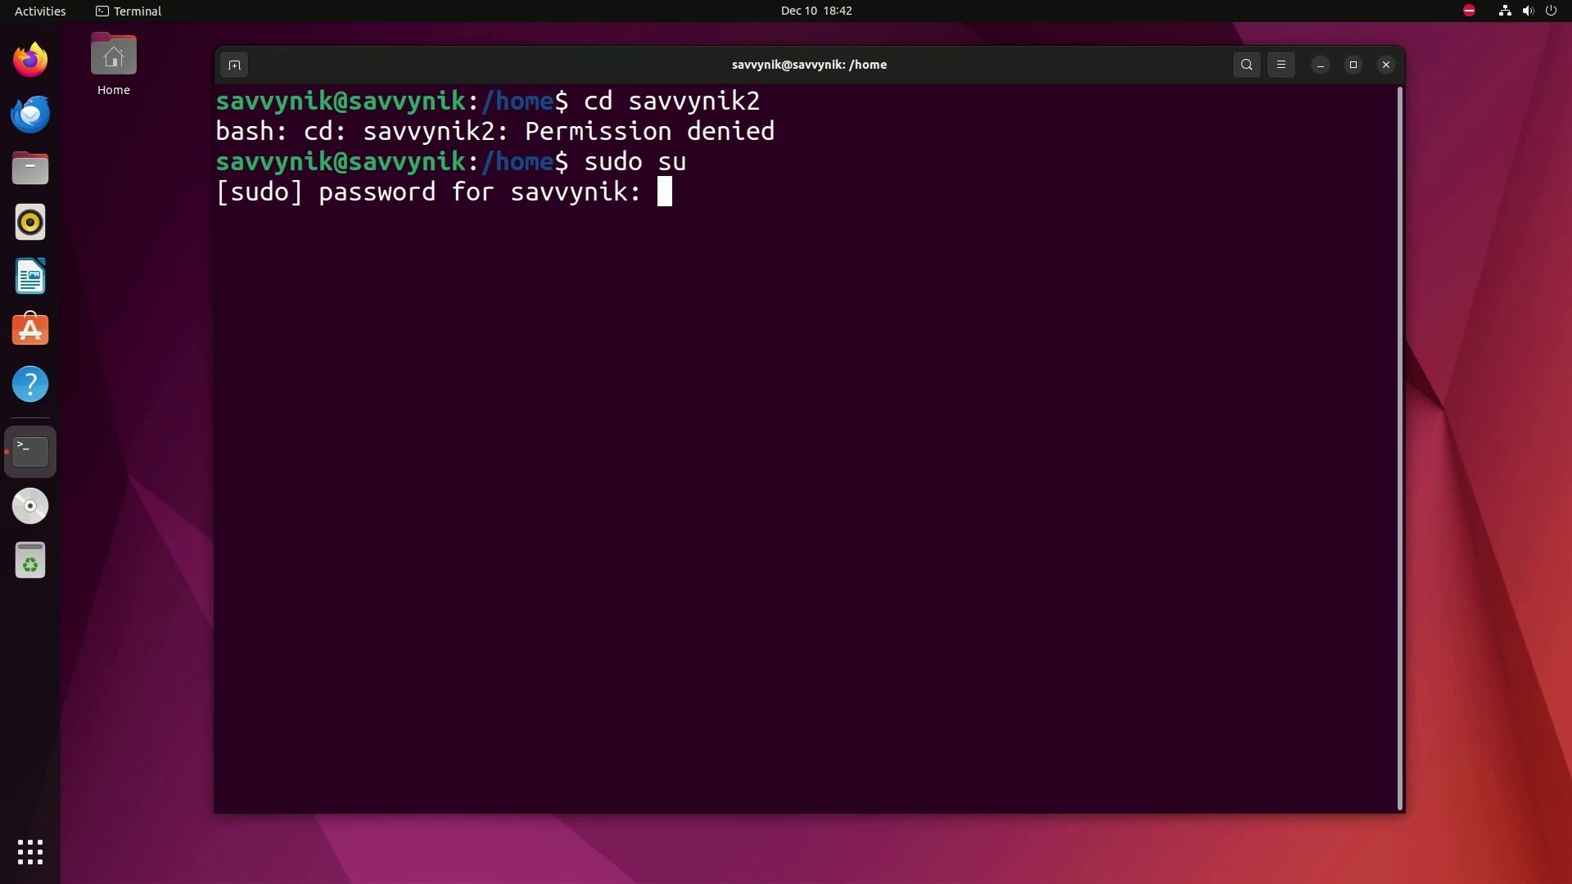
key("Return")
left_click_drag(276, 221, 189, 221)
type("cd savv")
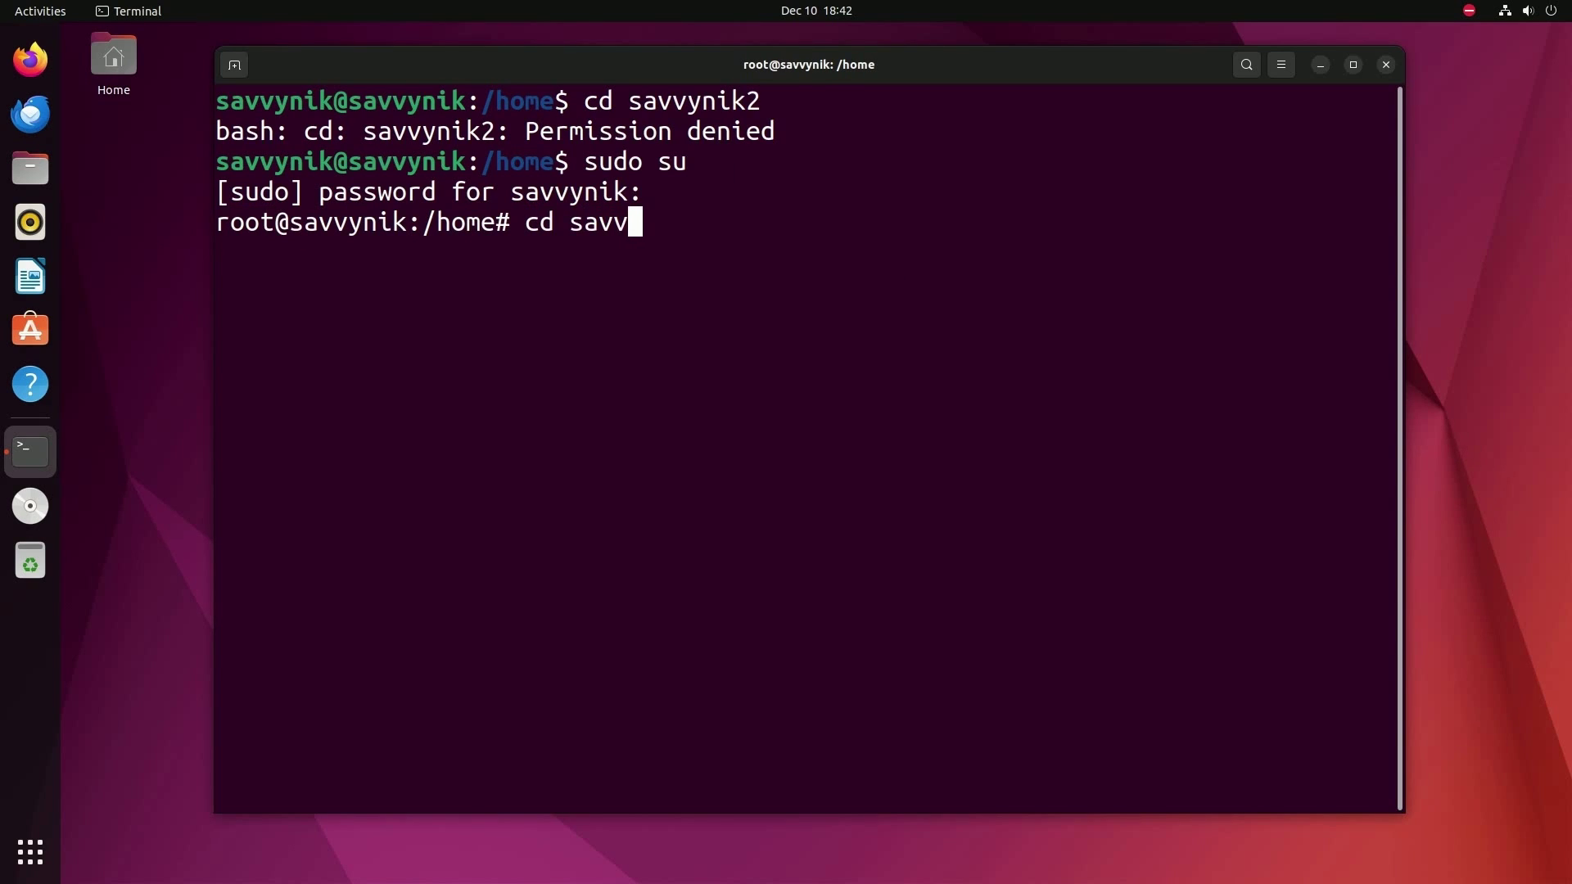
type("ynik2")
key("Return")
type("ls")
key("Return")
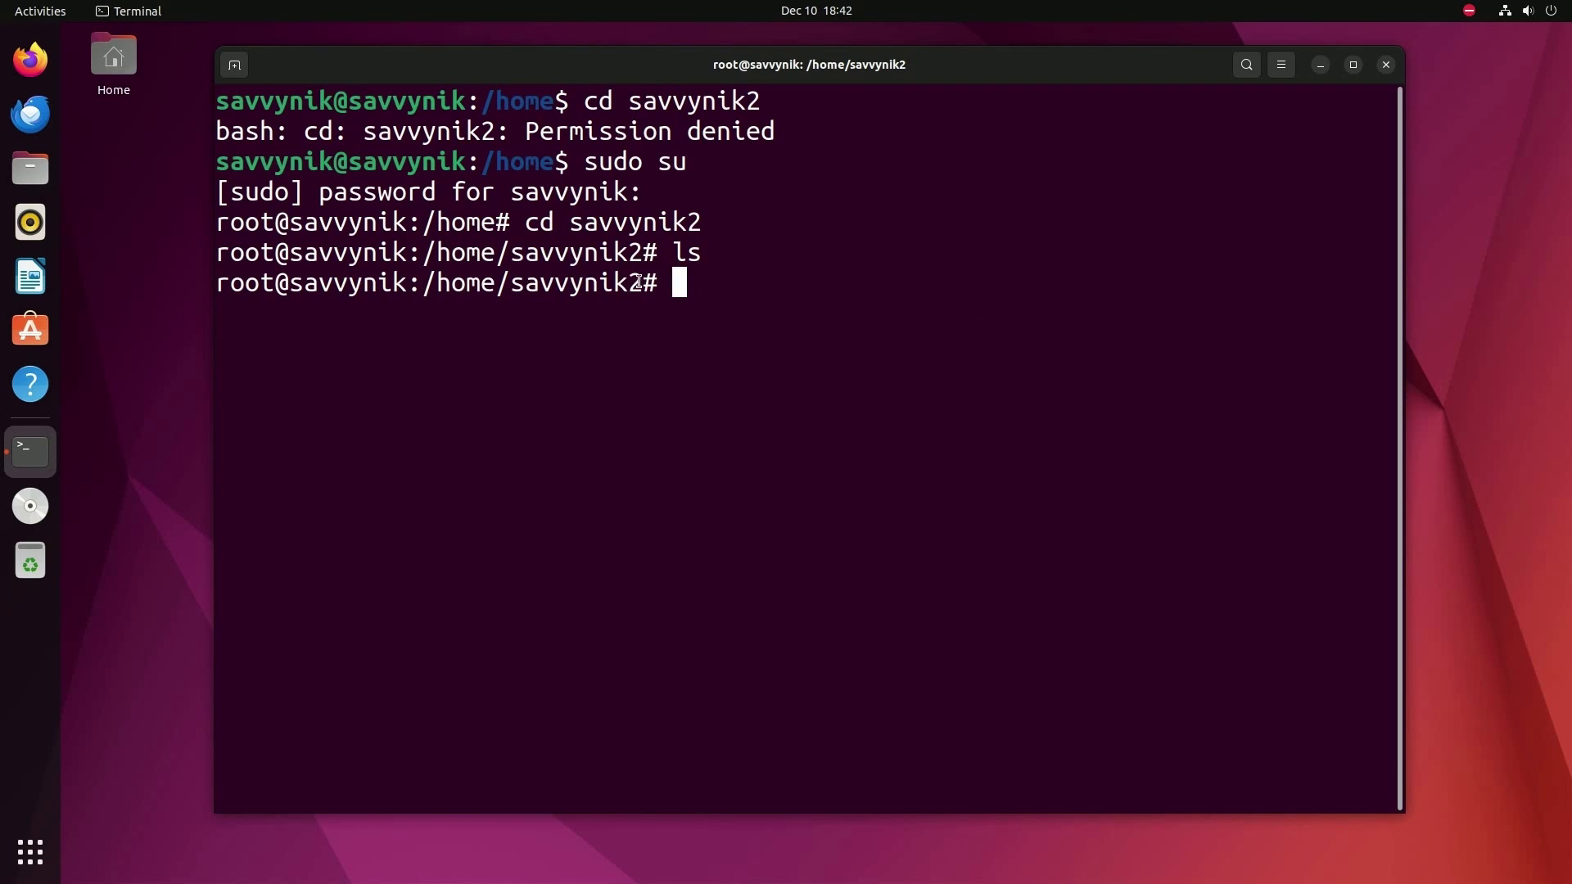
left_click_drag(646, 283, 216, 282)
left_click(921, 293)
- Close the terminal, log out, and sign in as savvynik2 with its password
left_click(1386, 66)
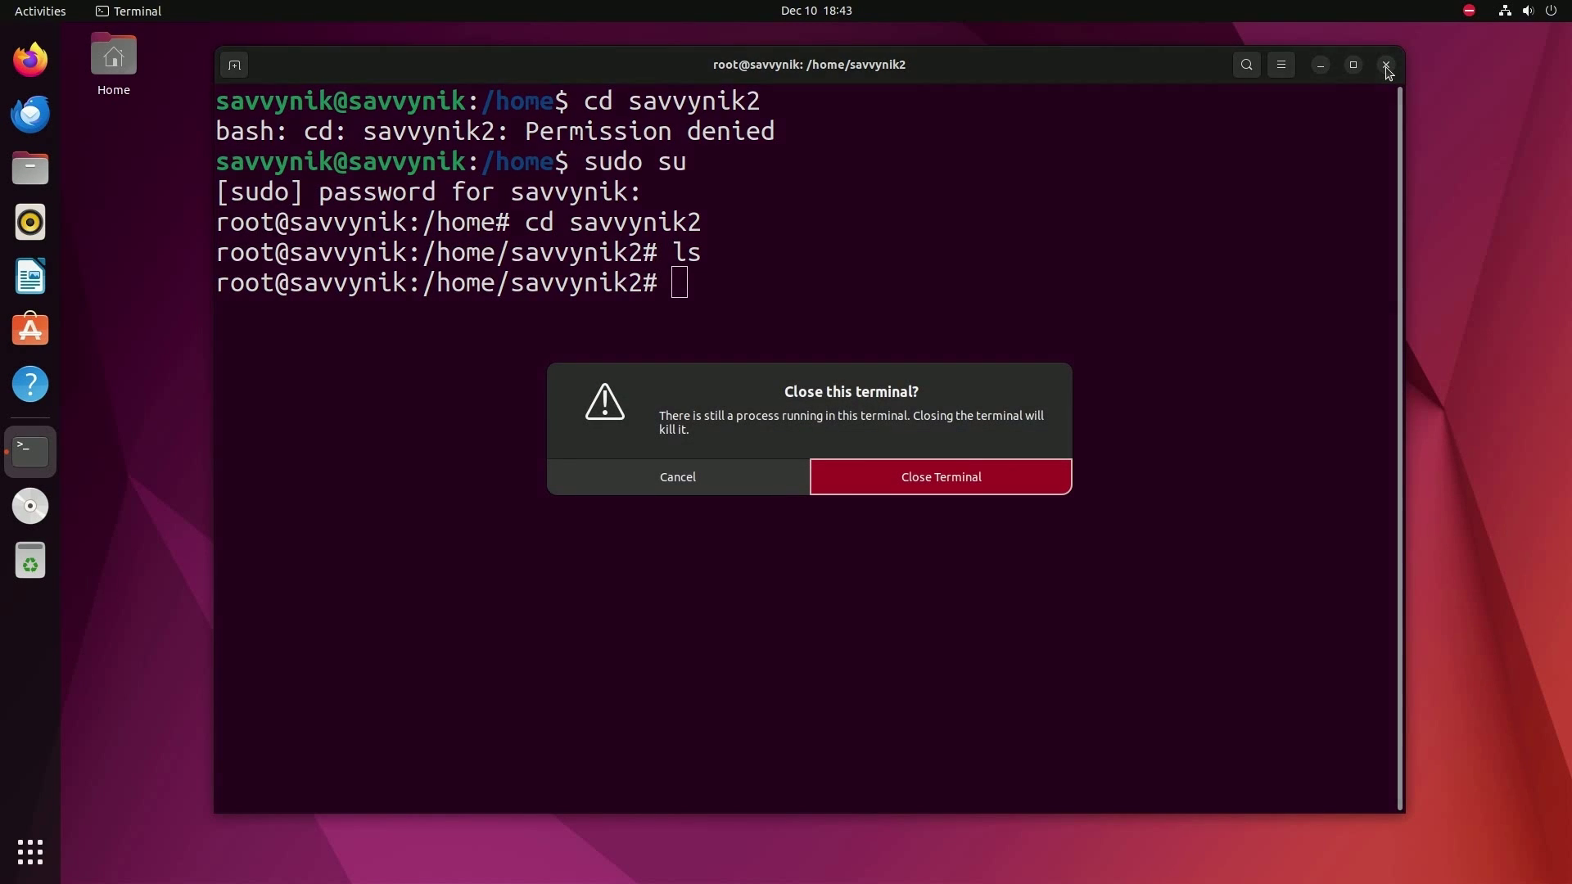
left_click(1005, 488)
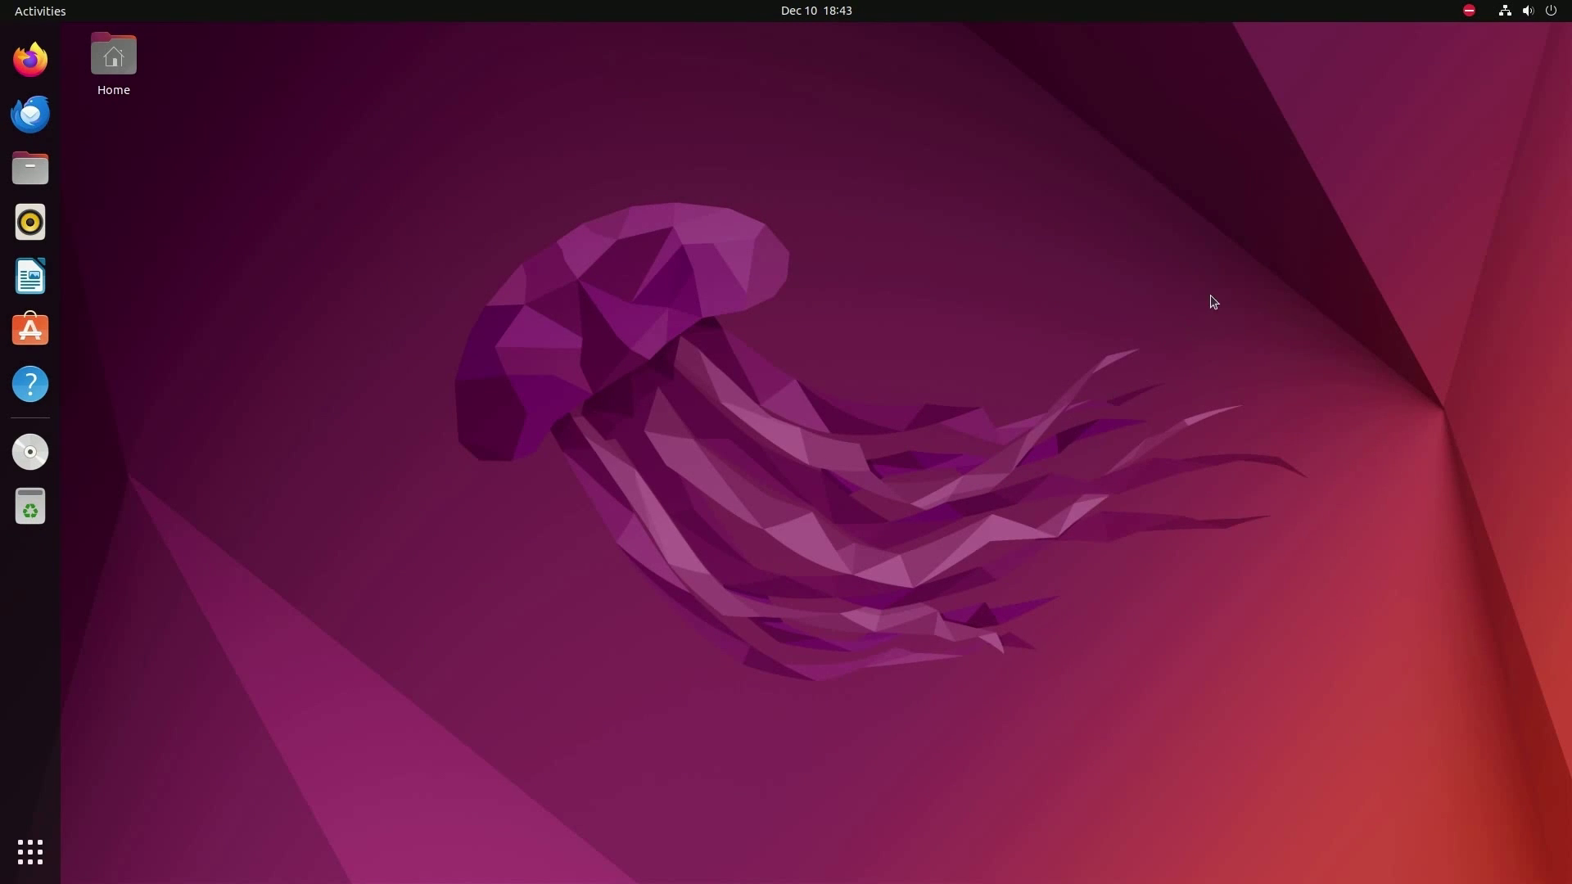
left_click(1528, 10)
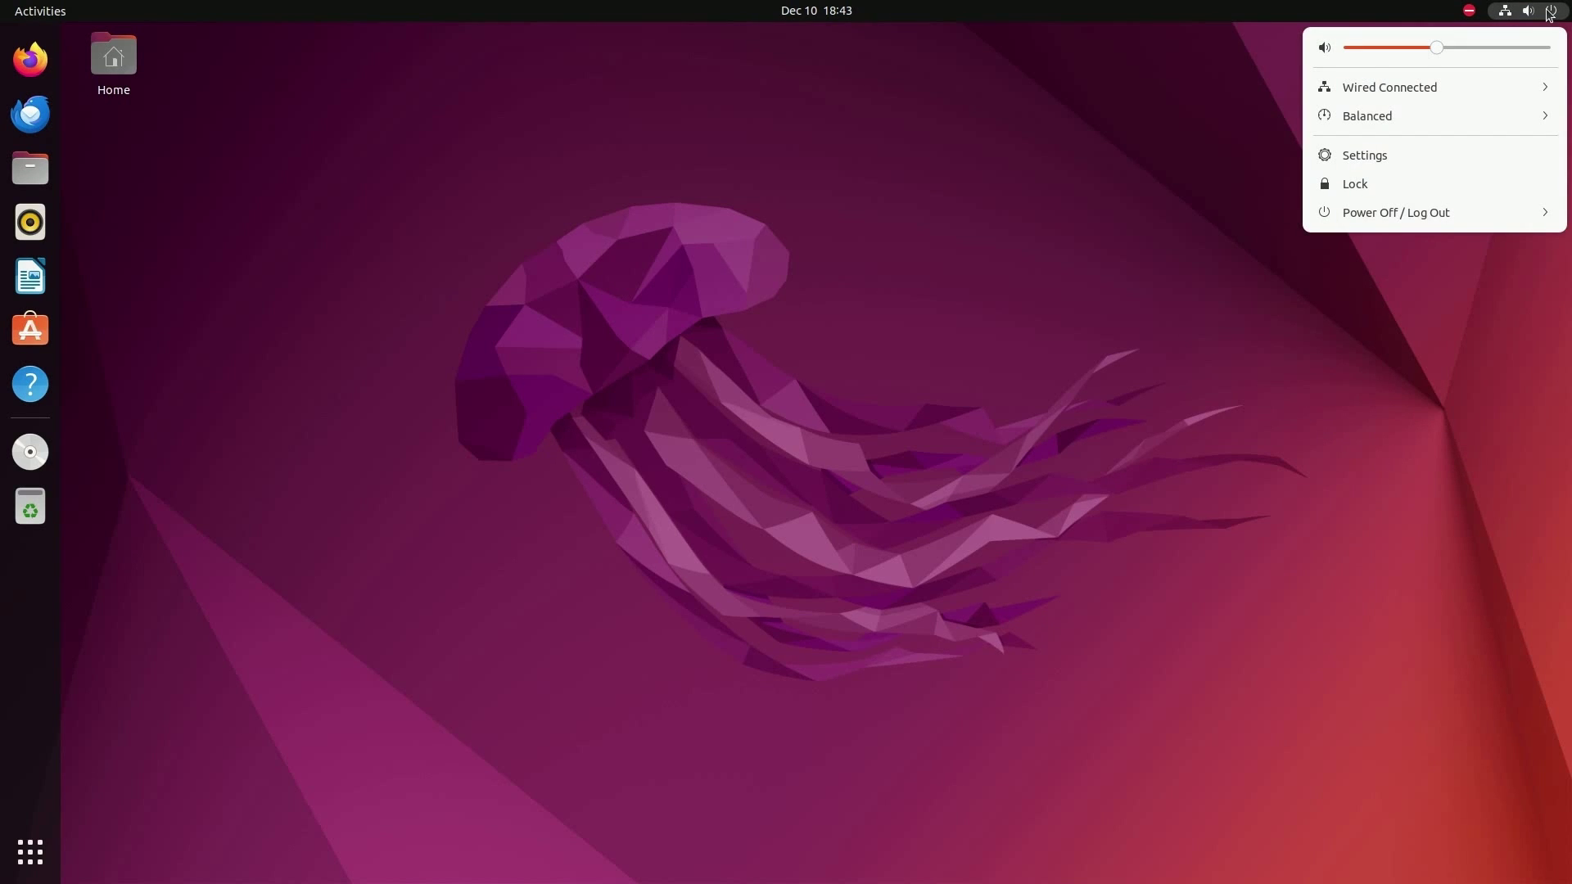
left_click(1418, 218)
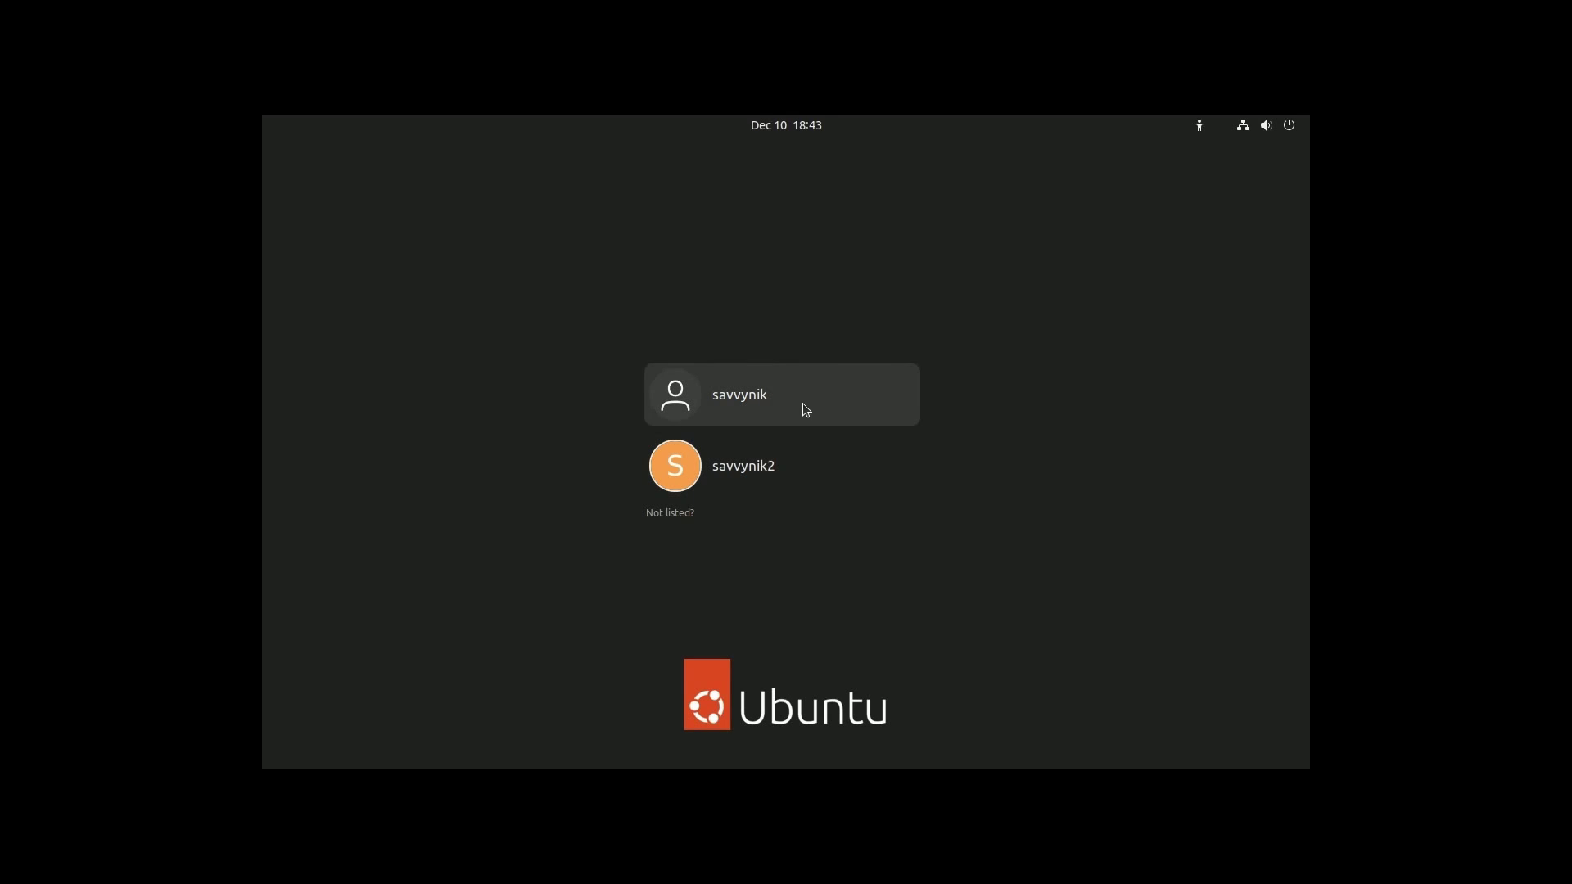
left_click(767, 484)
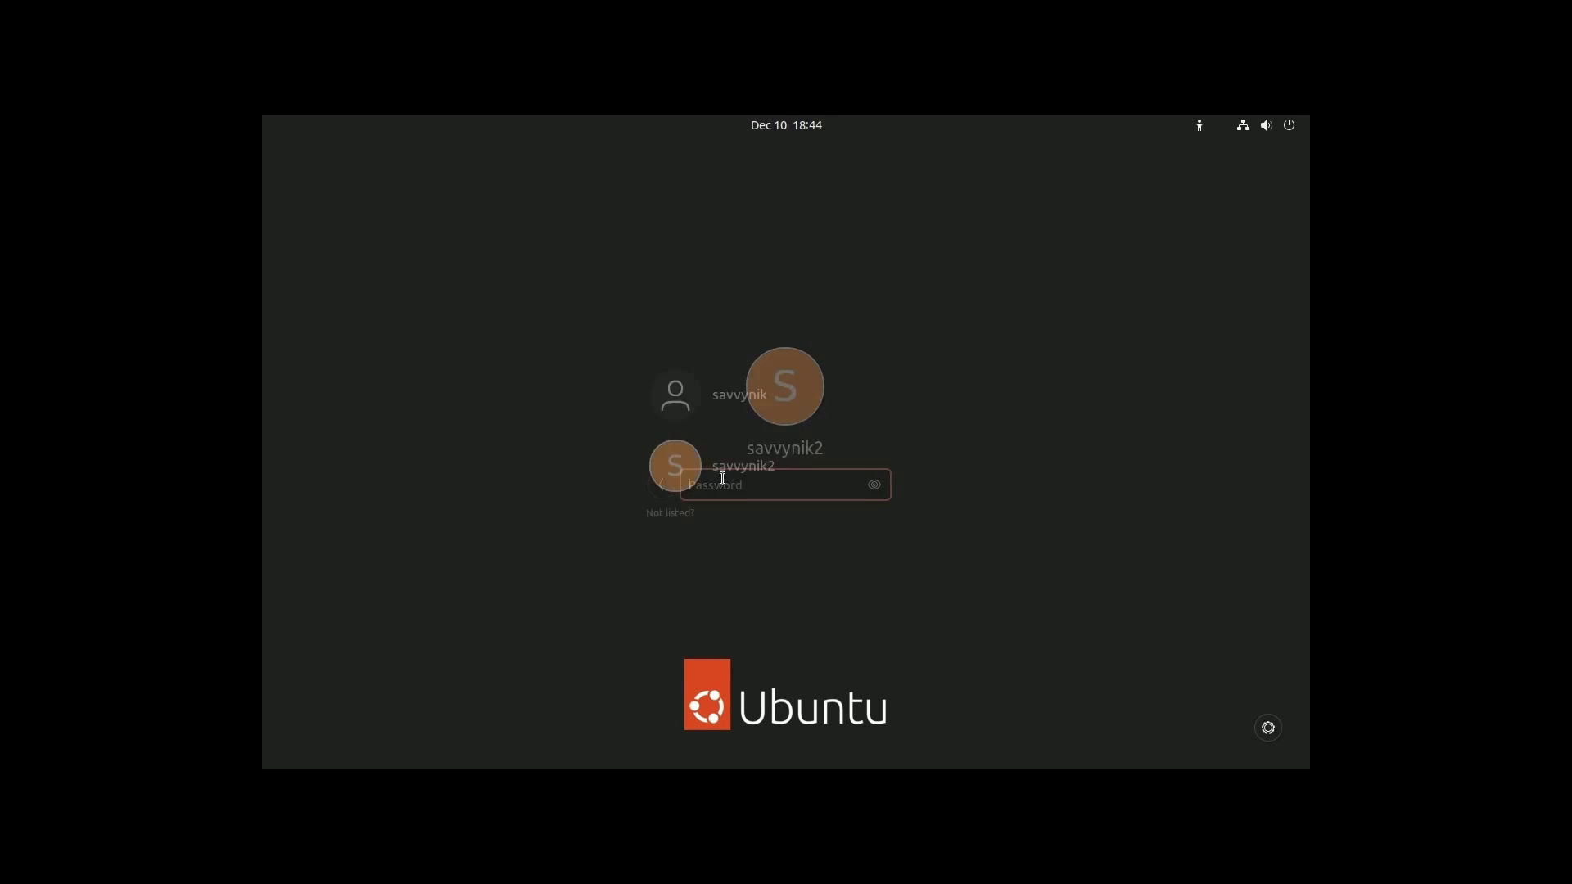
type("***")
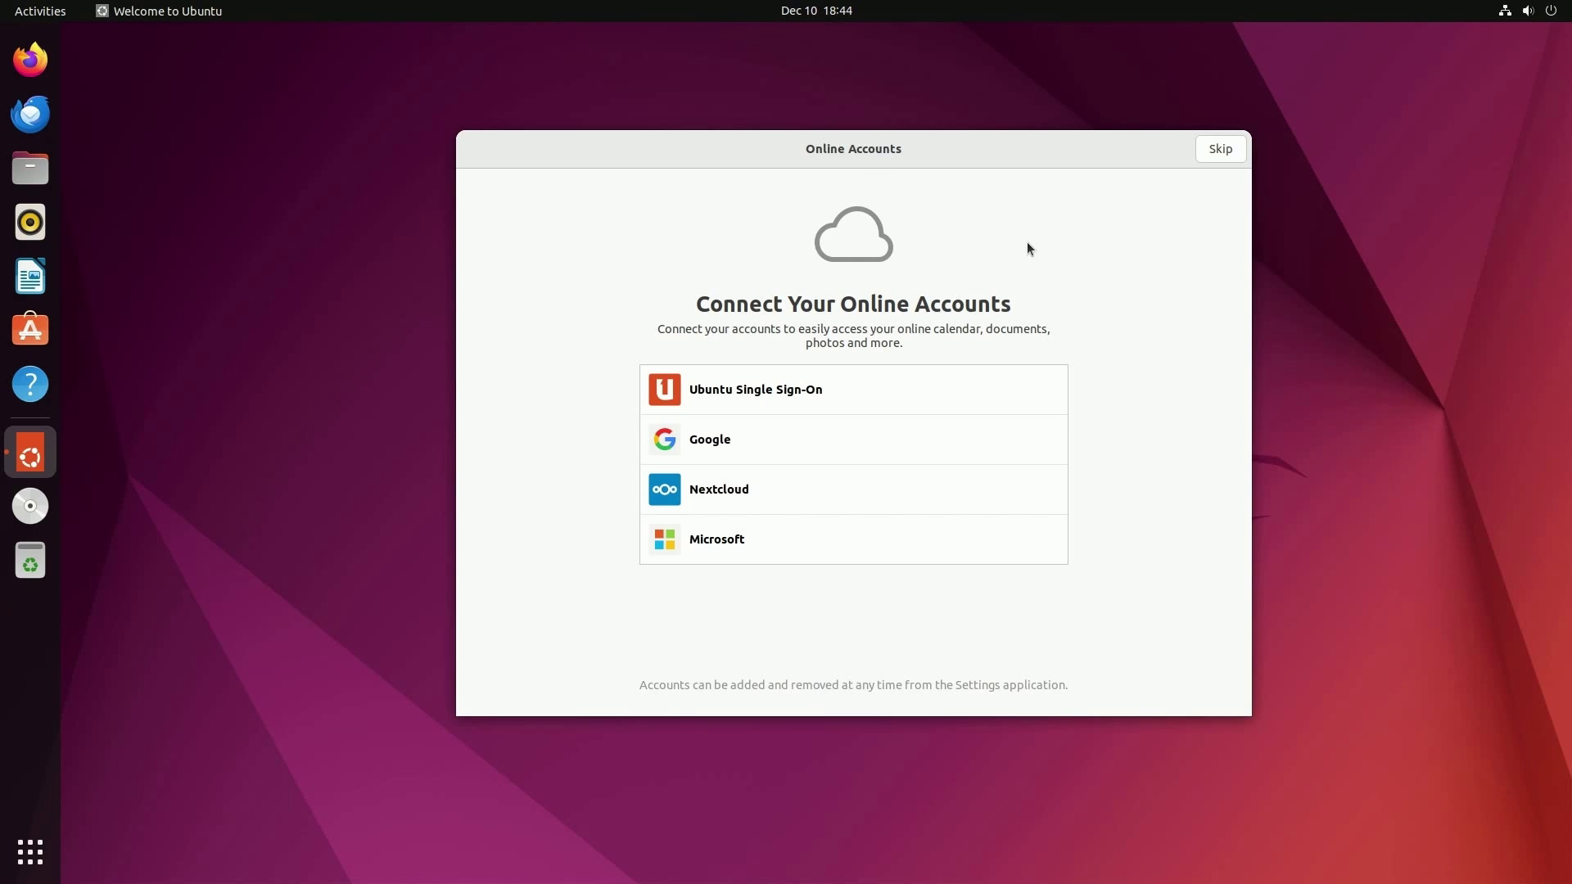
- Skip online accounts and Ubuntu Pro, decline system-info reporting, and finish the welcome wizard
left_click(1220, 149)
left_click(1220, 149)
left_click(804, 423)
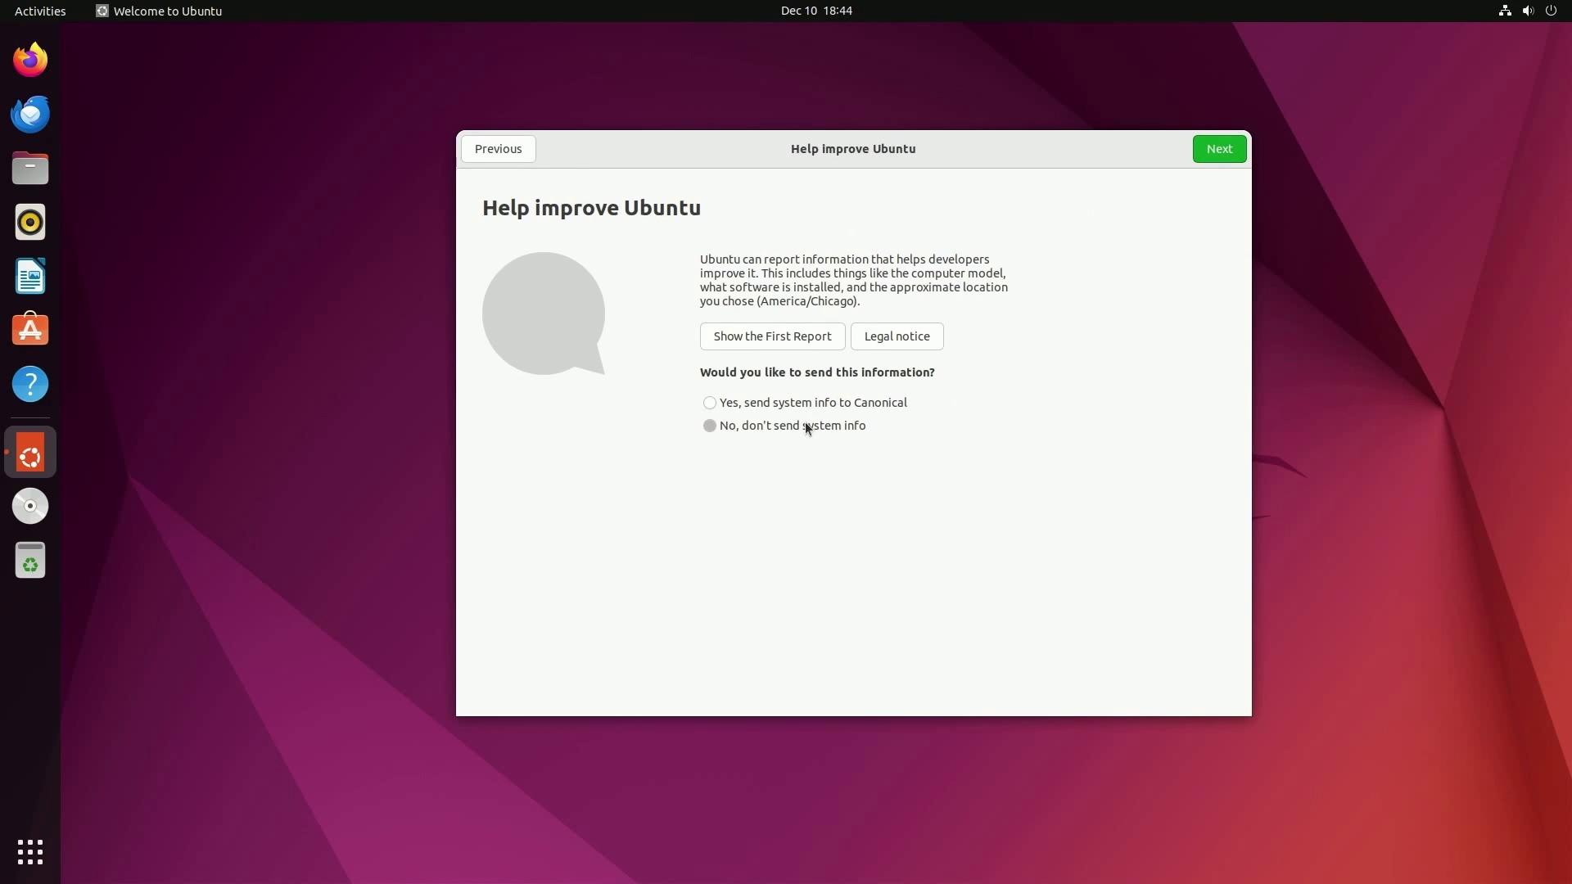
left_click(1219, 156)
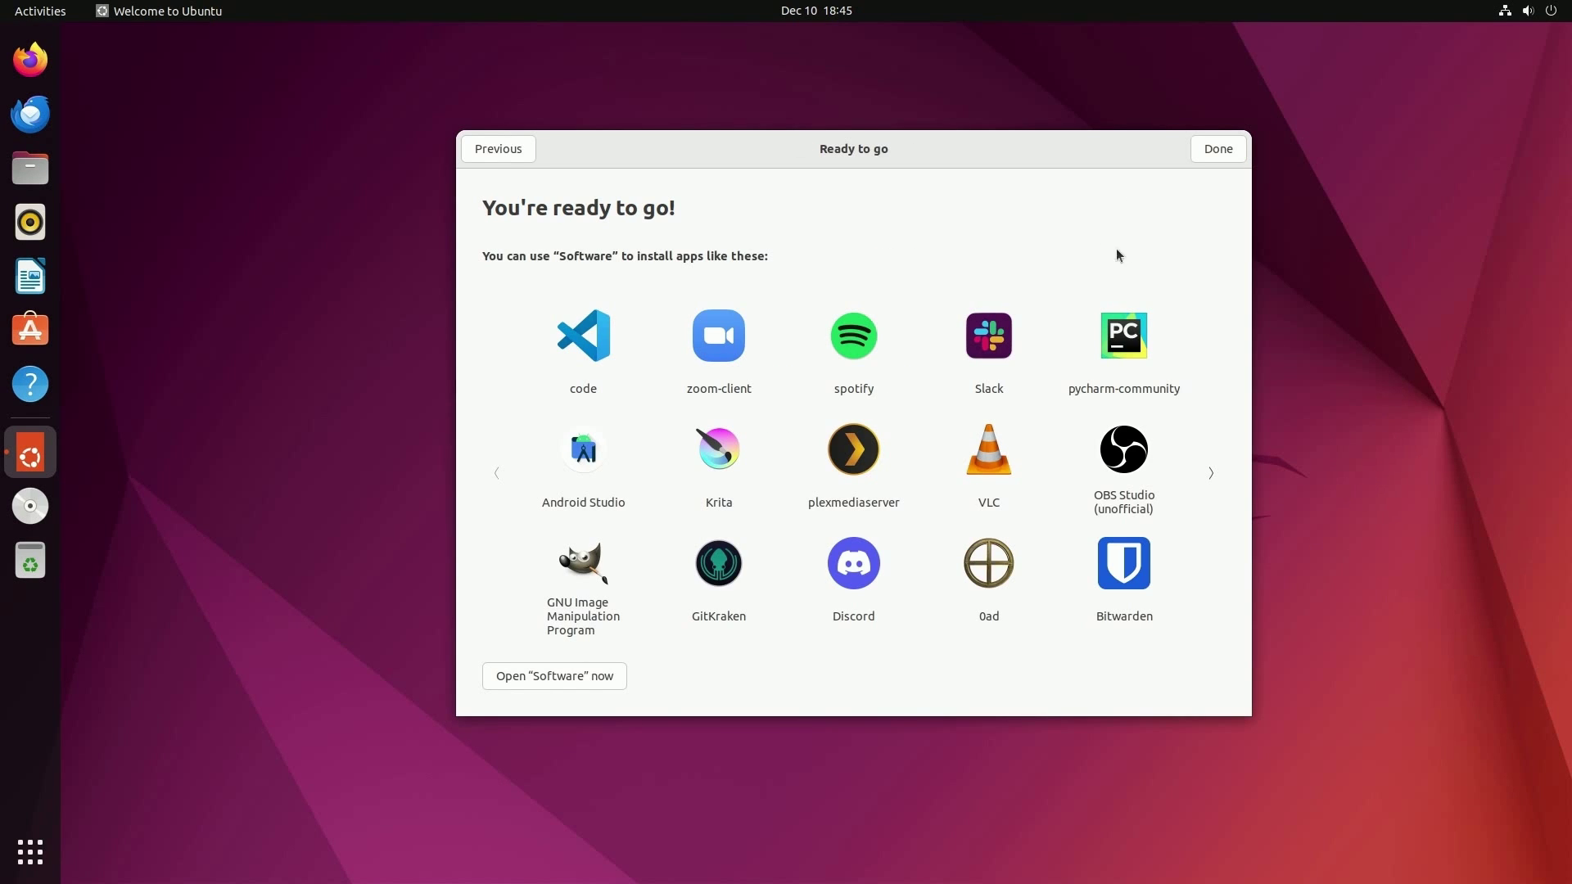
left_click(1218, 149)
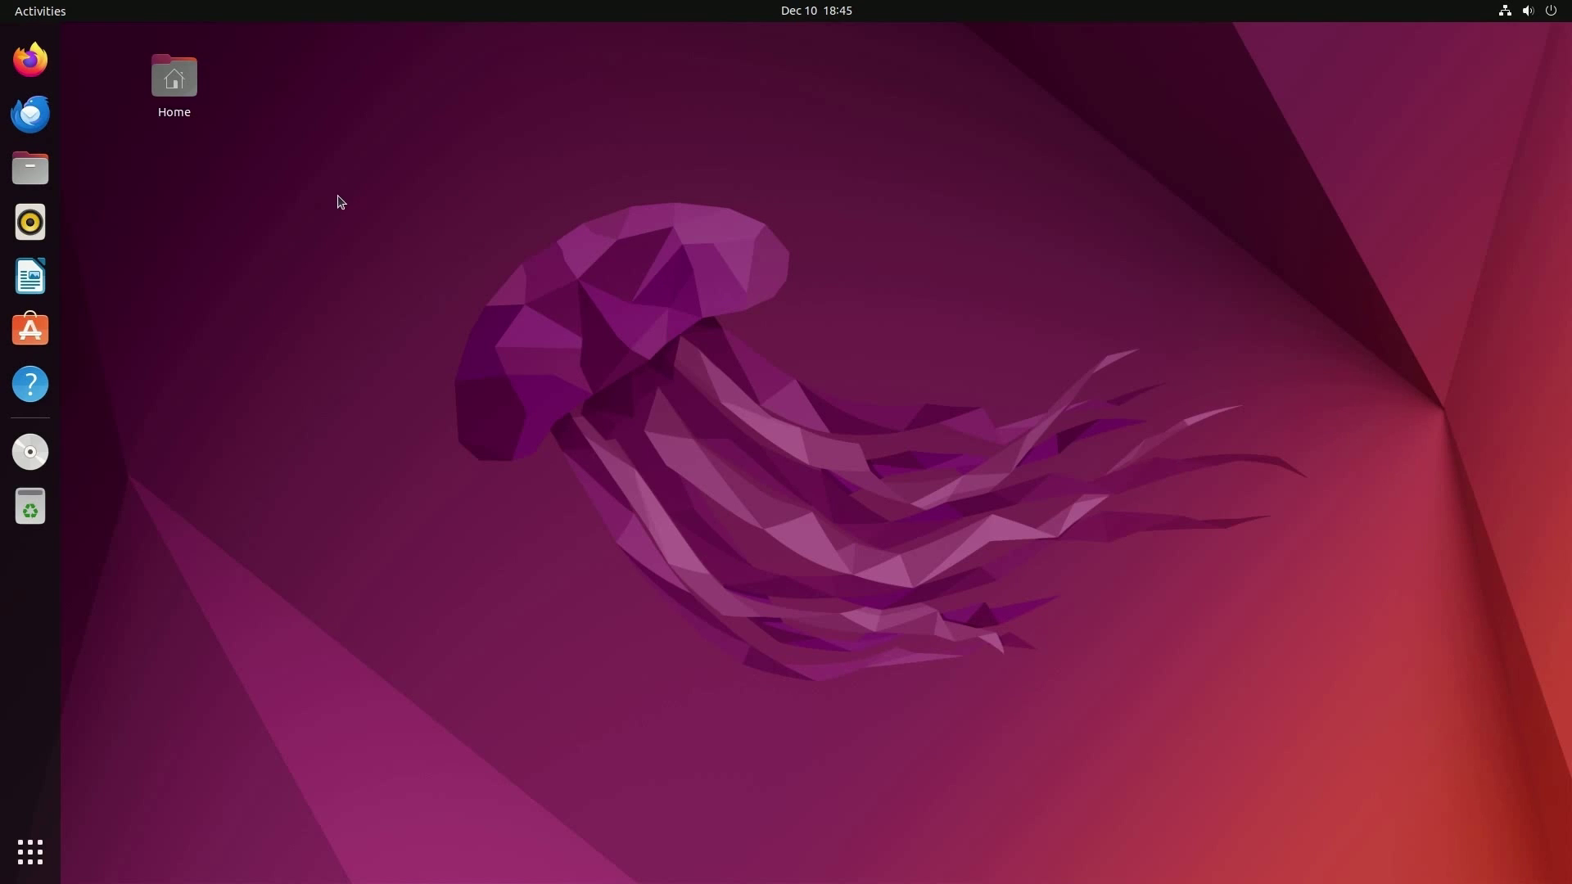
- Launch Terminal from an Activities search for 'ter' and enlarge its text
left_click(22, 12)
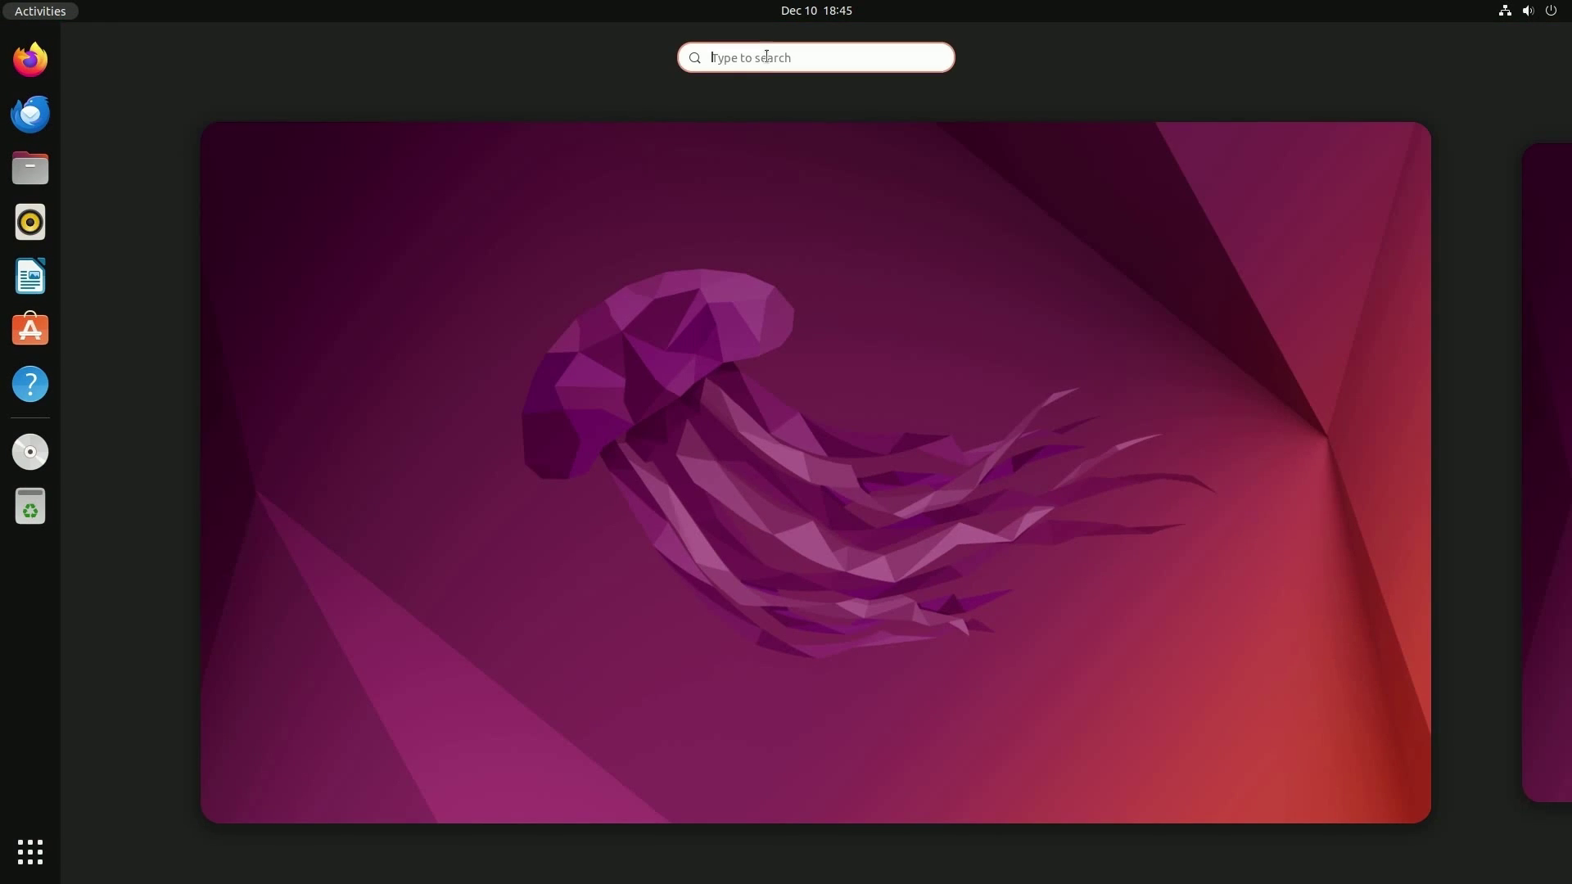
type("ter")
key("Return")
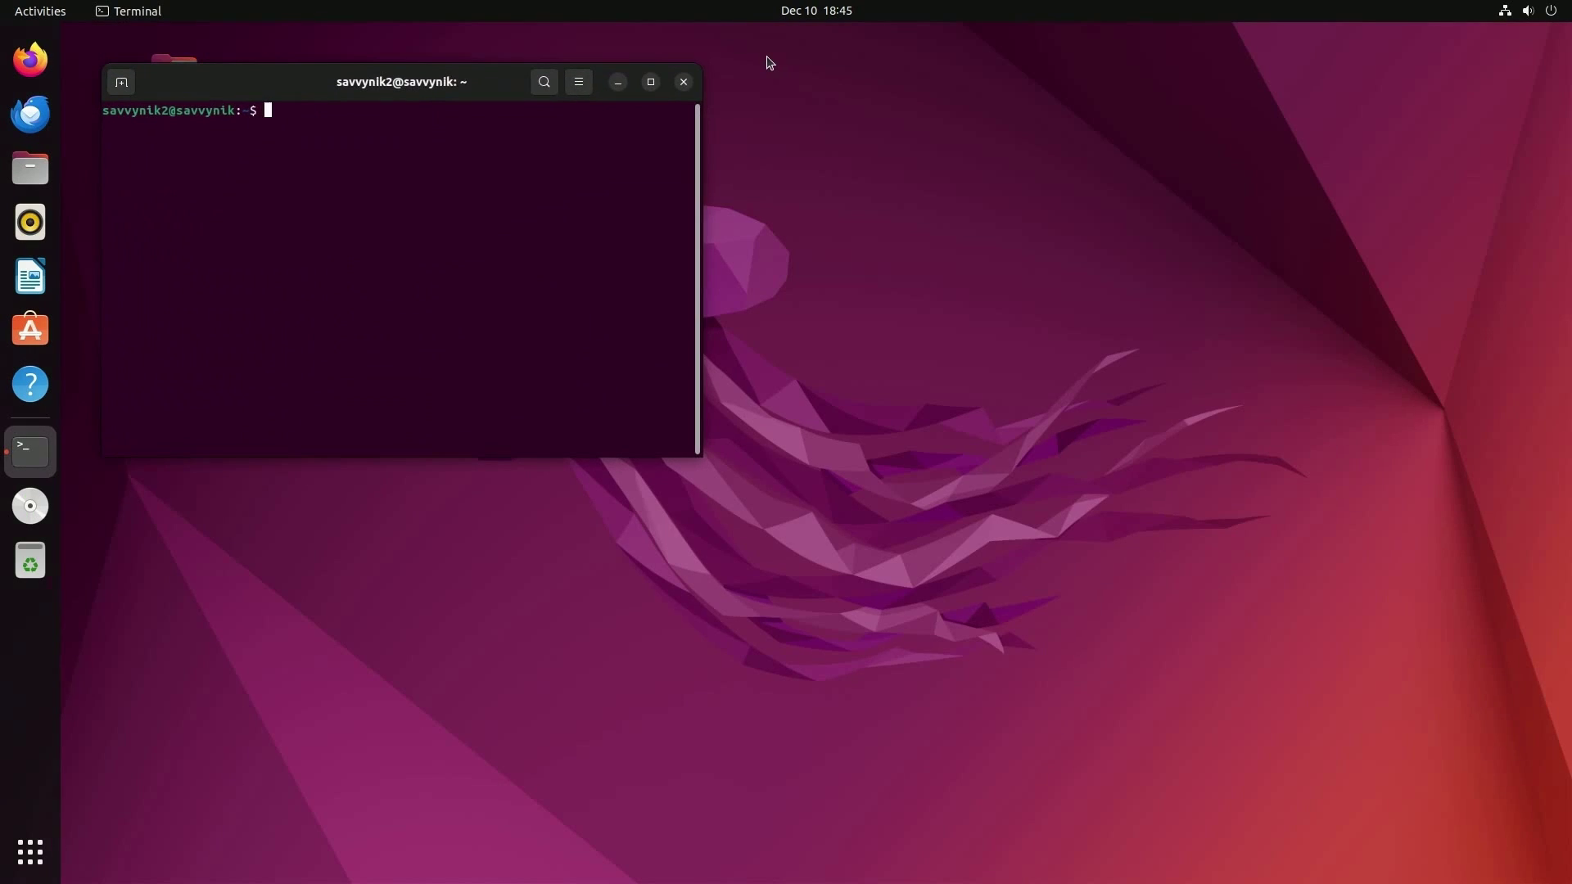
key("ctrl+plus")
key("ctrl+plus")
key("ctrl+plus")
key("ctrl+plus")
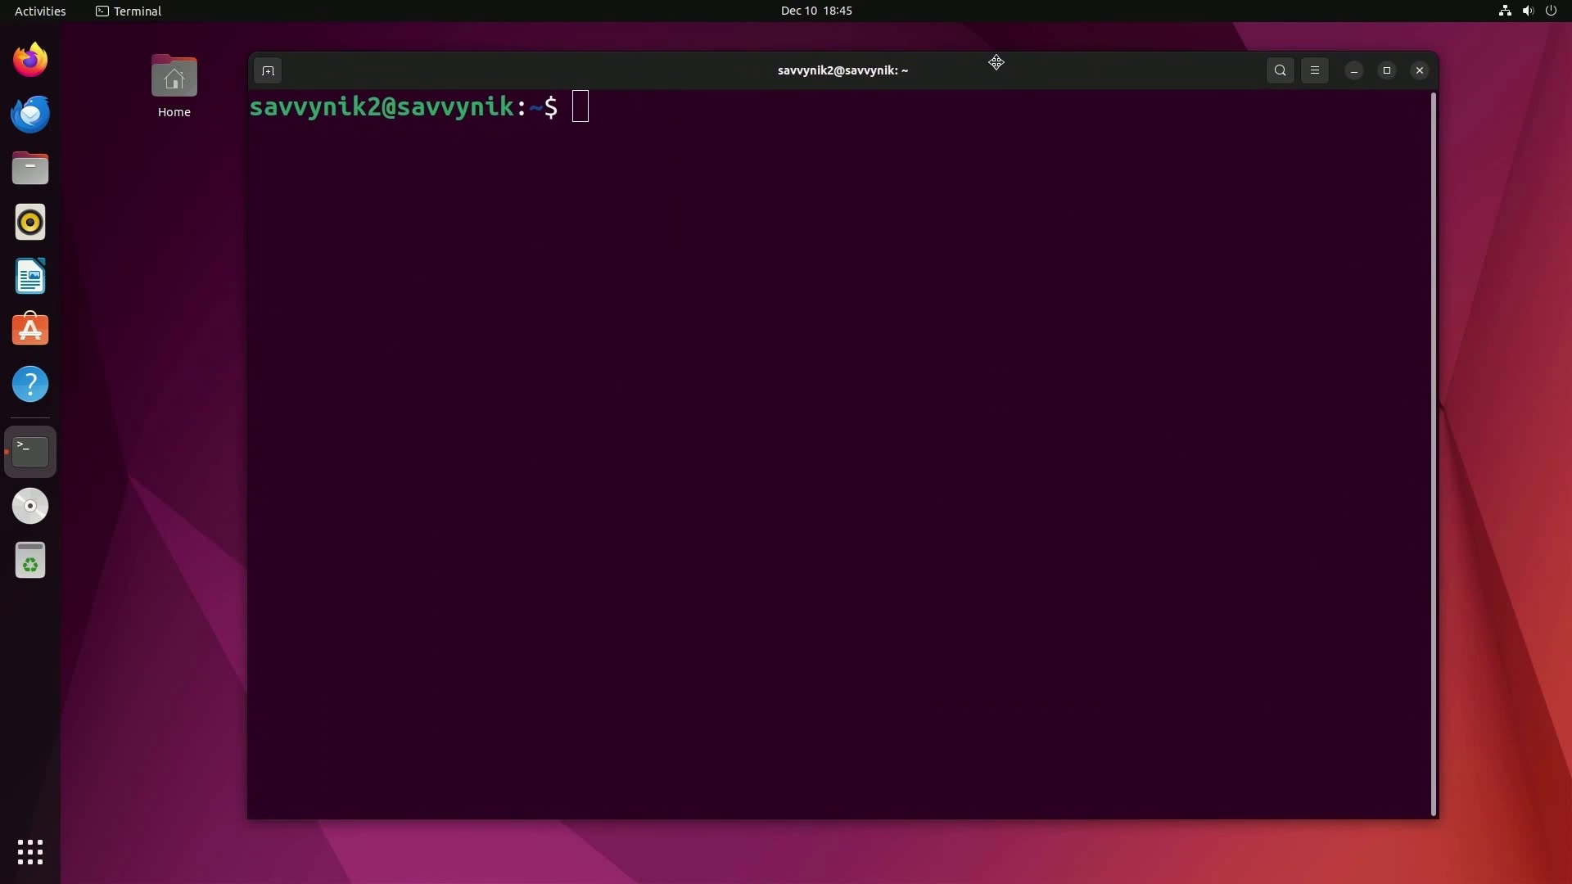
left_click_drag(358, 85, 203, 102)
left_click(384, 140)
- List the home folder, go up to /home, and get Permission denied entering the other user's folder
type("ls")
key("Return")
type("cd ..")
key("Return")
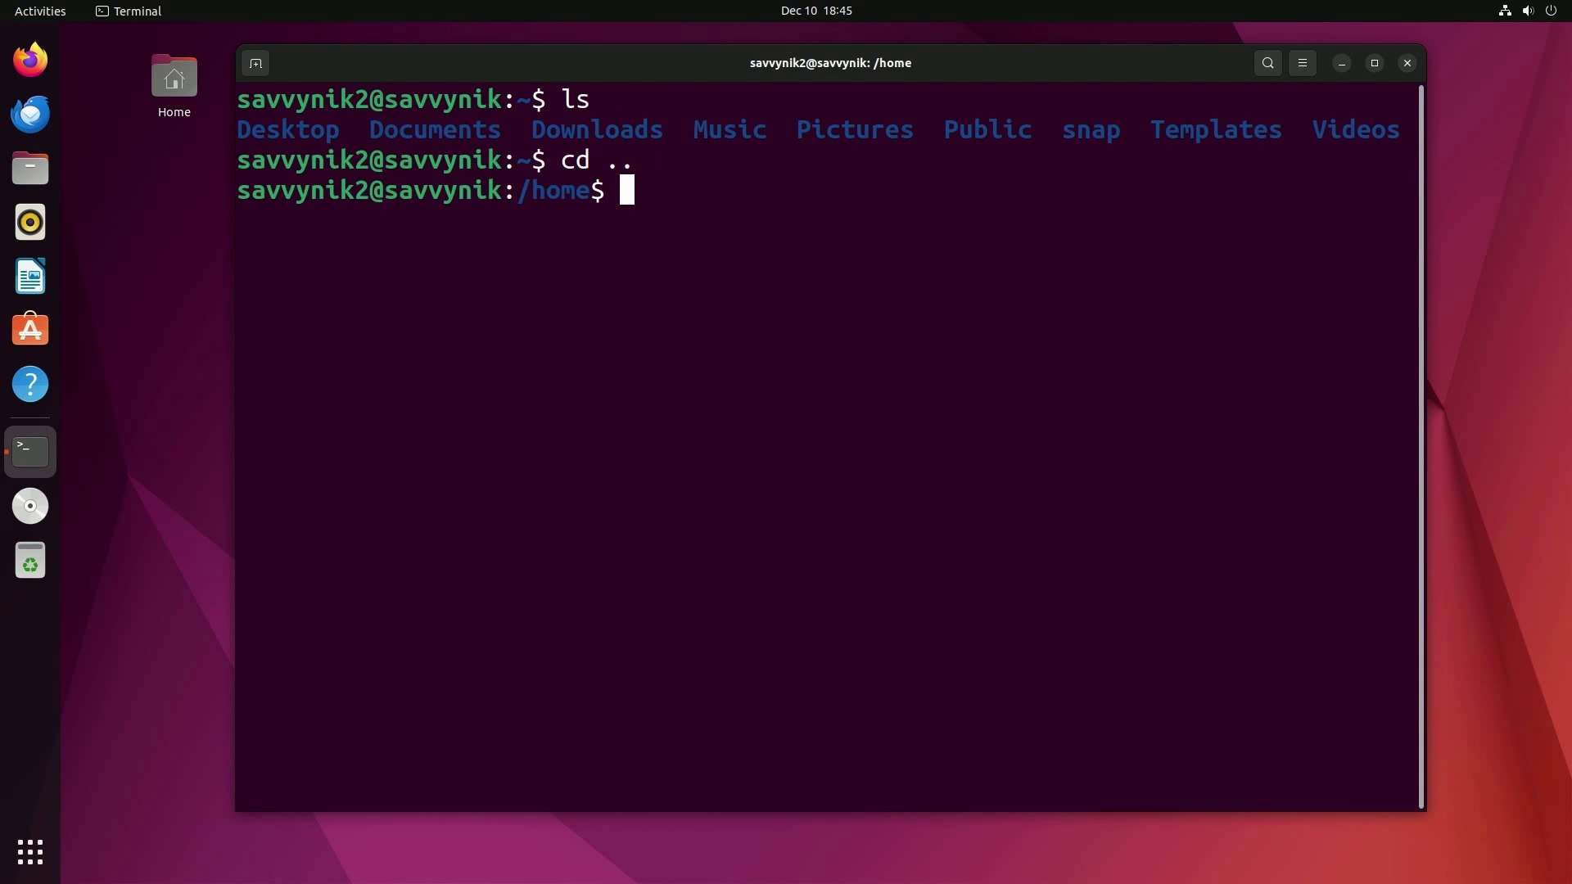
type("ls")
key("Return")
type("cd savvynik")
key("Return")
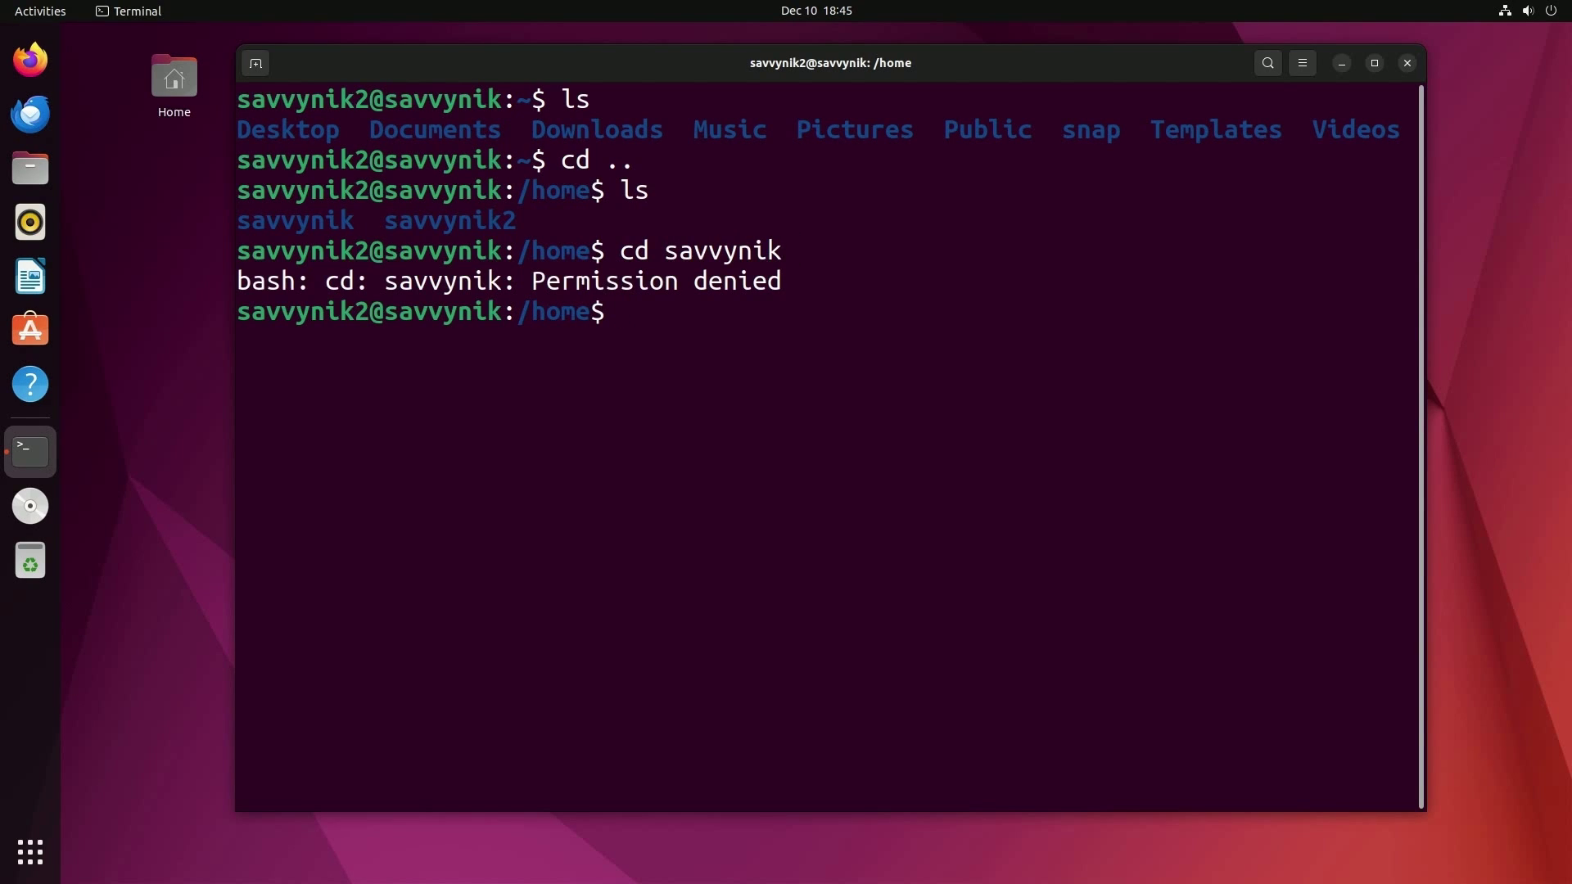
left_click_drag(827, 282, 533, 281)
left_click(829, 332)
- Run sudo su with the password, which is refused with 'is not in the sudoers file'
type("sudo su")
key("Return")
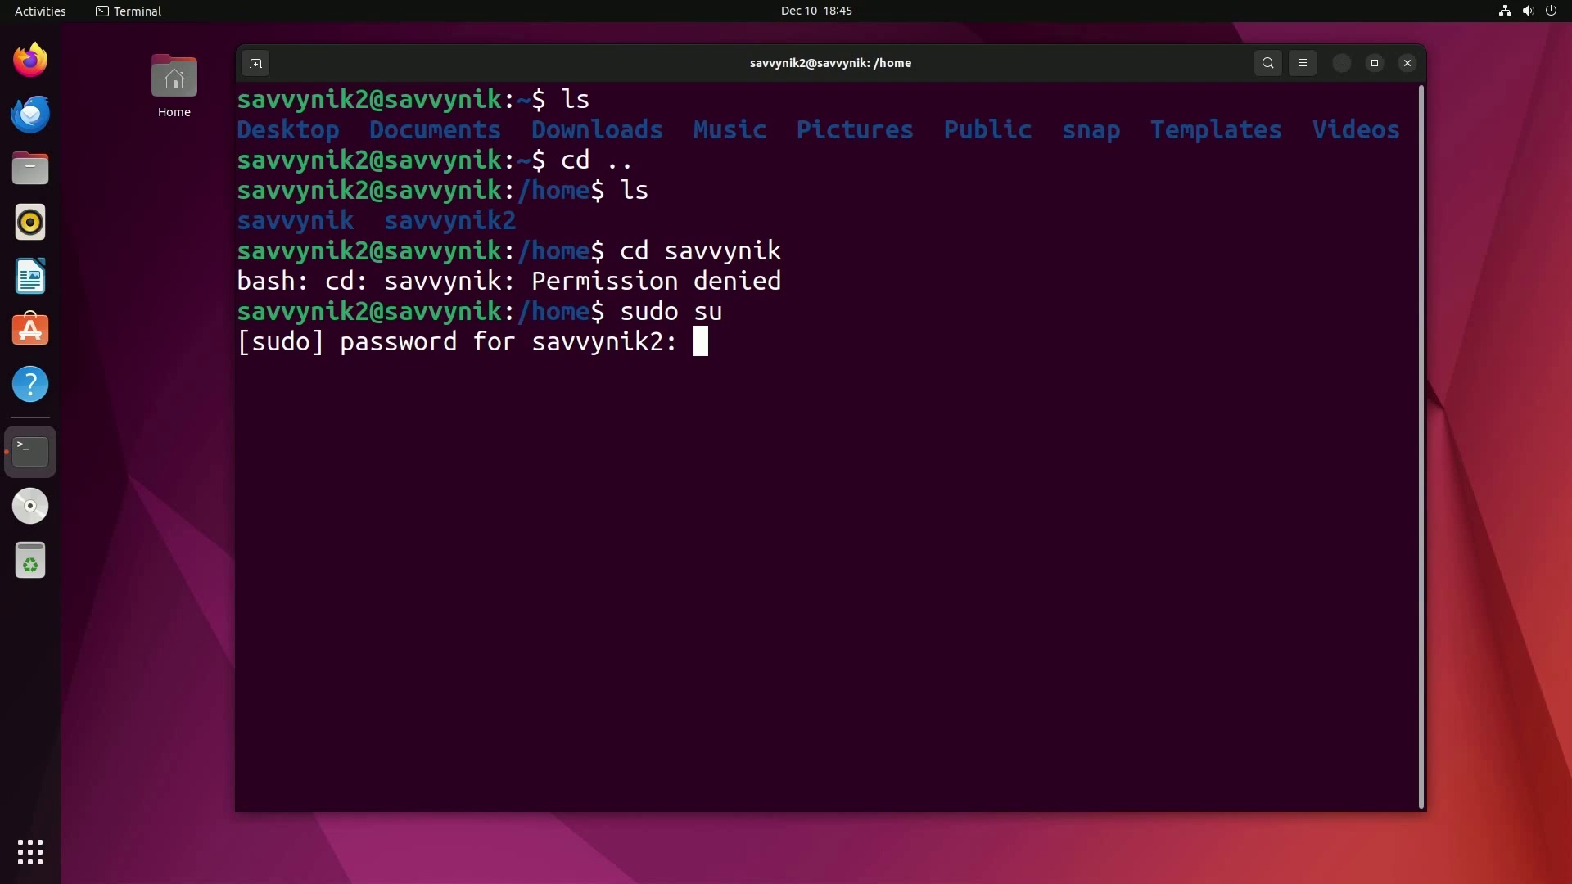
key("Return")
left_click_drag(1269, 370, 210, 377)
left_click(350, 379)
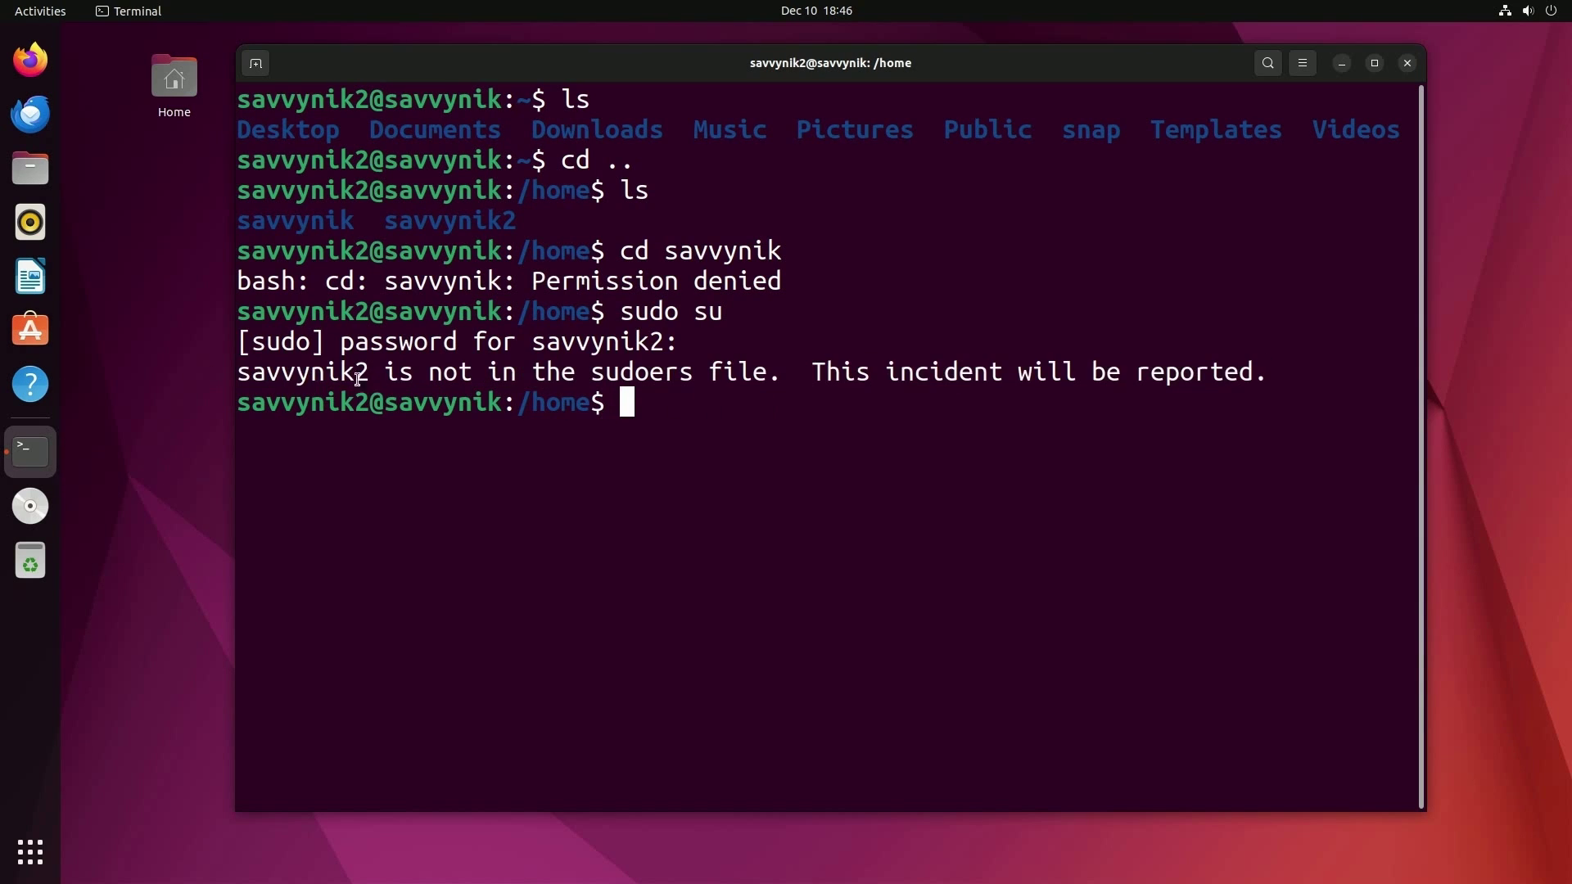
double_click(350, 379)
left_click_drag(384, 374, 1343, 383)
left_click(780, 384)
left_click(1305, 428)
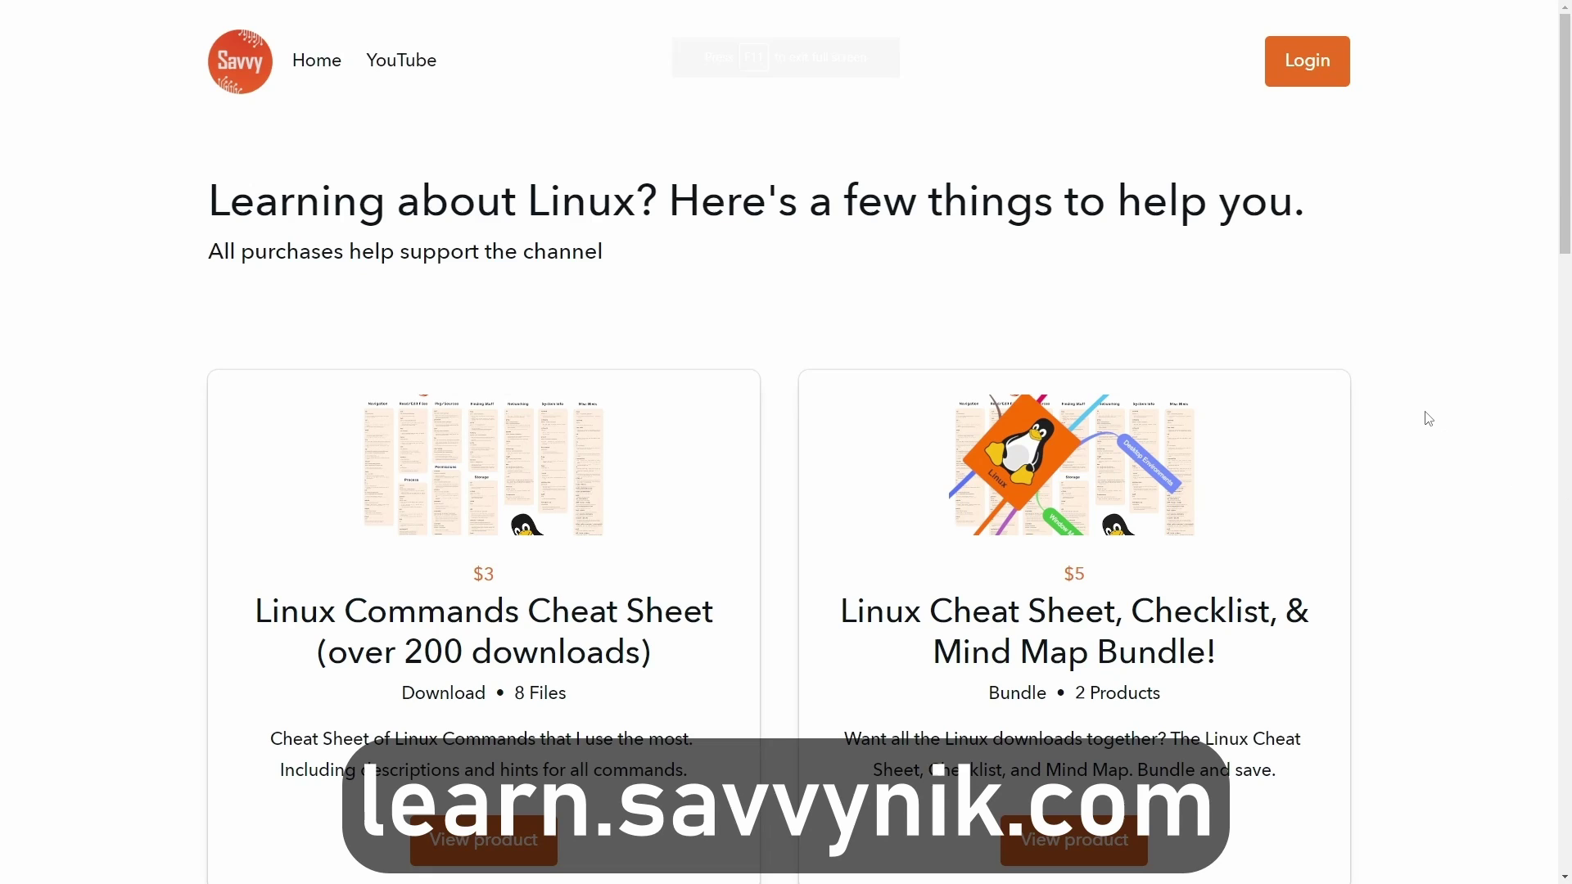
- Scroll the Linux cheat sheets store page past the product cards and newsletter form to the Linux Terms Preview
scroll(1429, 414, "down", 1)
scroll(1429, 413, "down", 5)
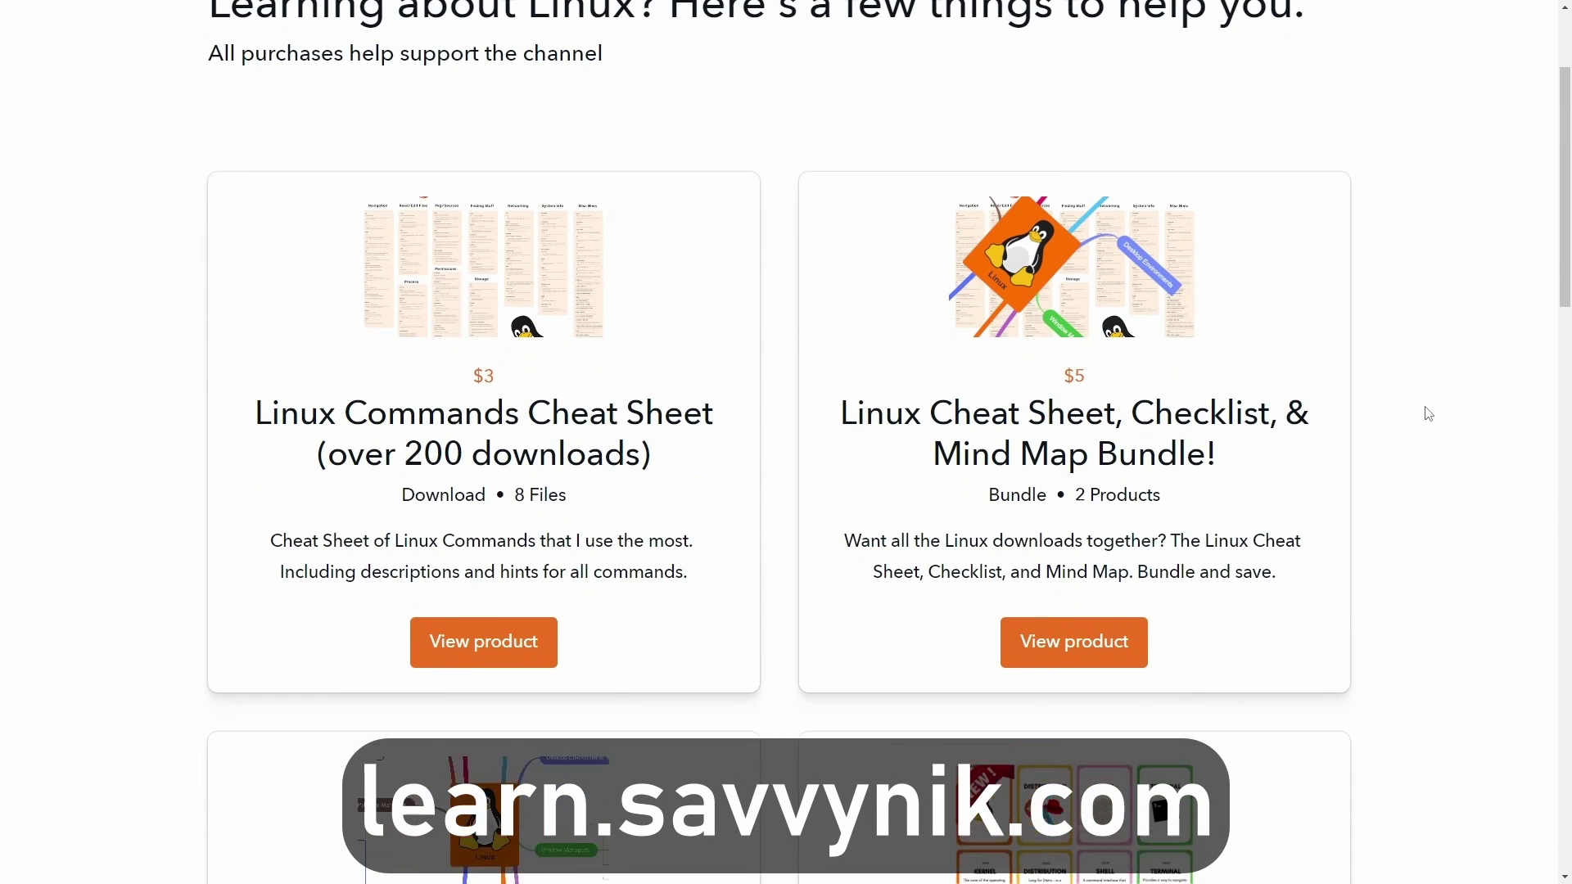
scroll(1425, 420, "down", 6)
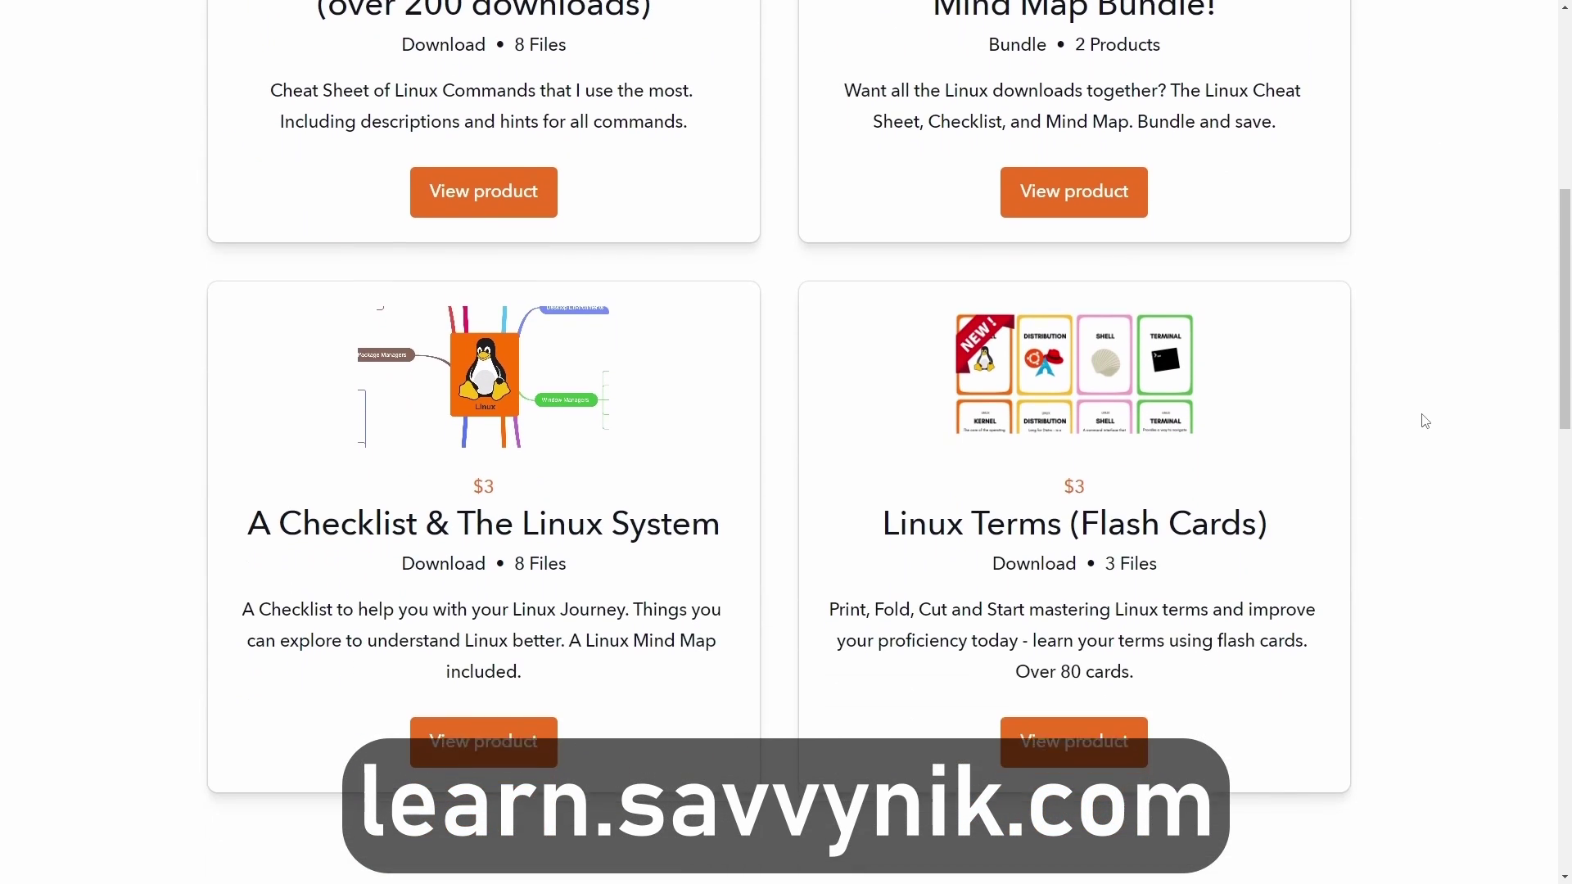
scroll(1425, 422, "down", 6)
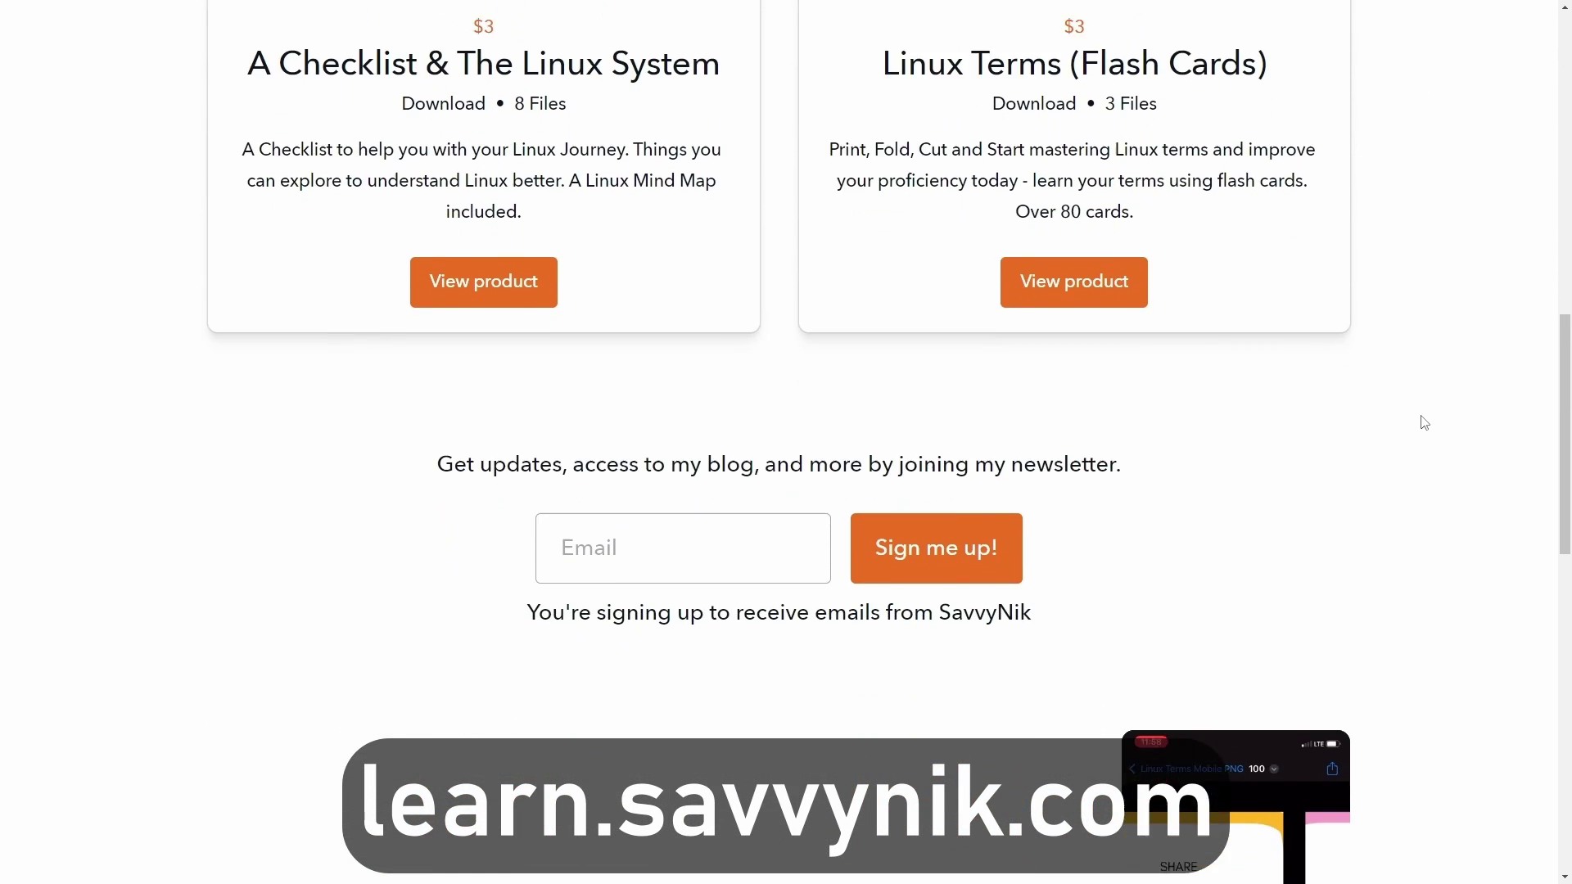
scroll(1424, 423, "down", 5)
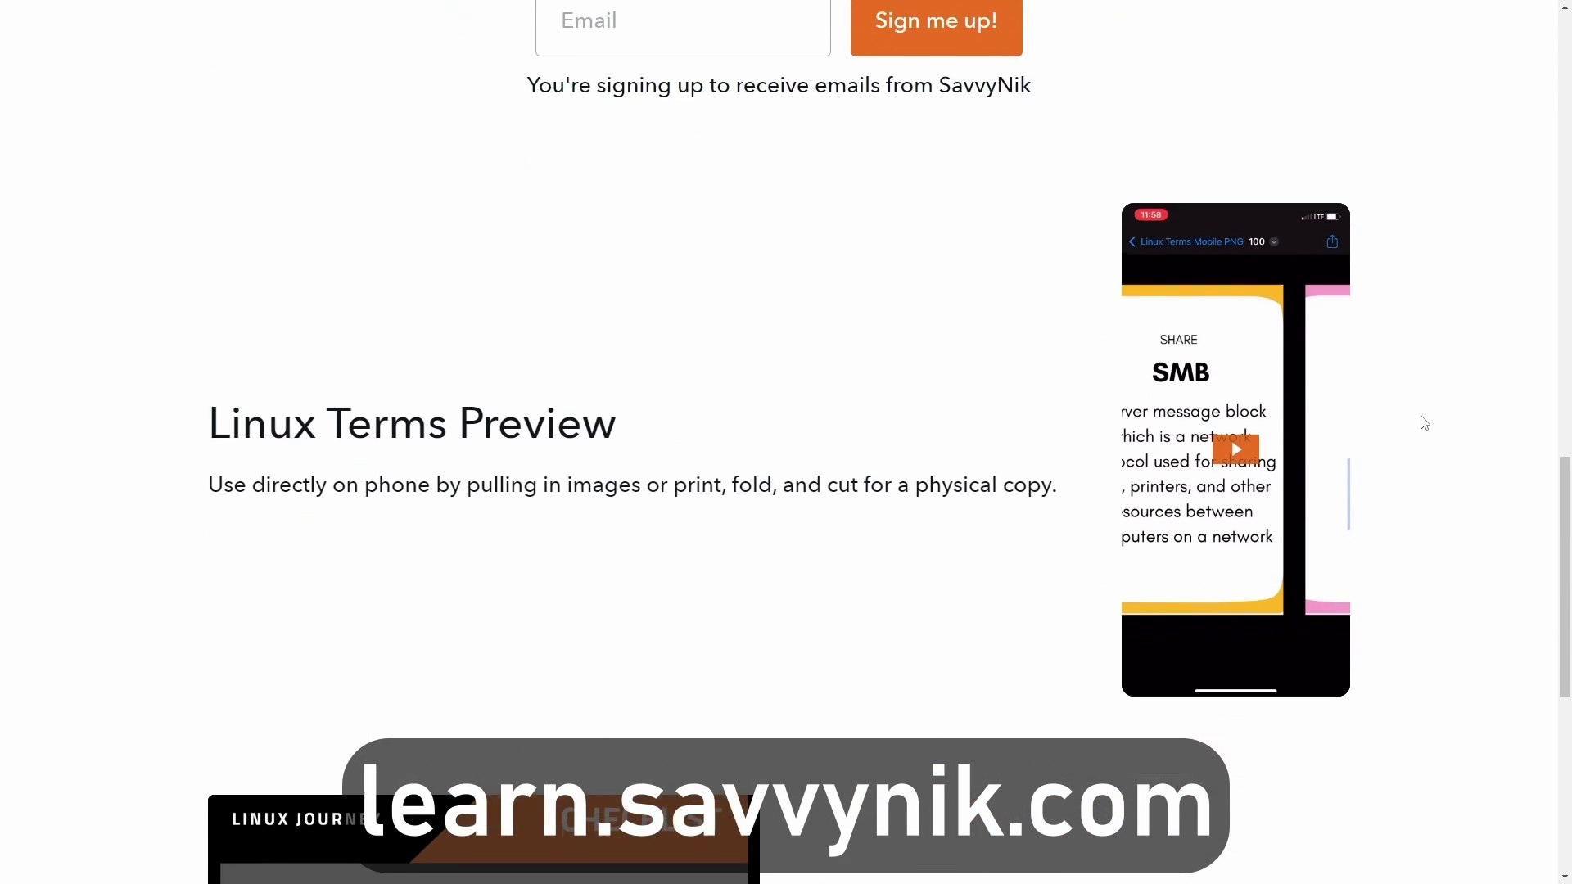